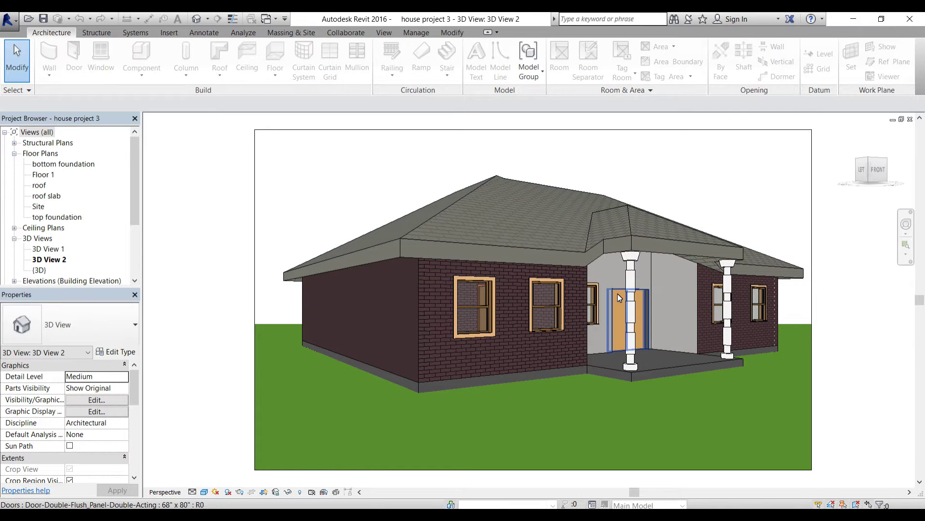
- Zoom and orbit the house in 3D View 2, then show the application menu's recent documents
scroll(617, 292, down, 1)
scroll(618, 292, up, 6)
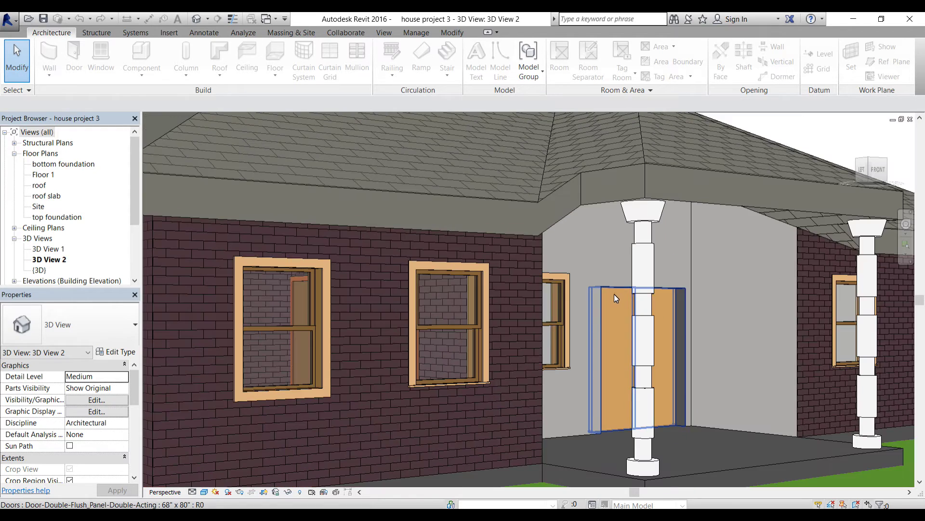
scroll(614, 295, down, 6)
middle_drag(554, 282, 576, 340)
scroll(619, 341, up, 5)
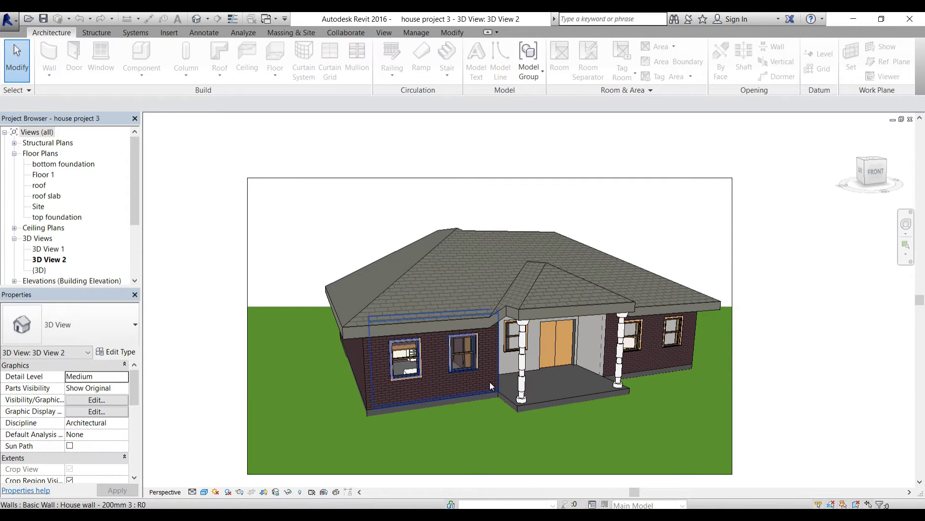
scroll(462, 379, up, 3)
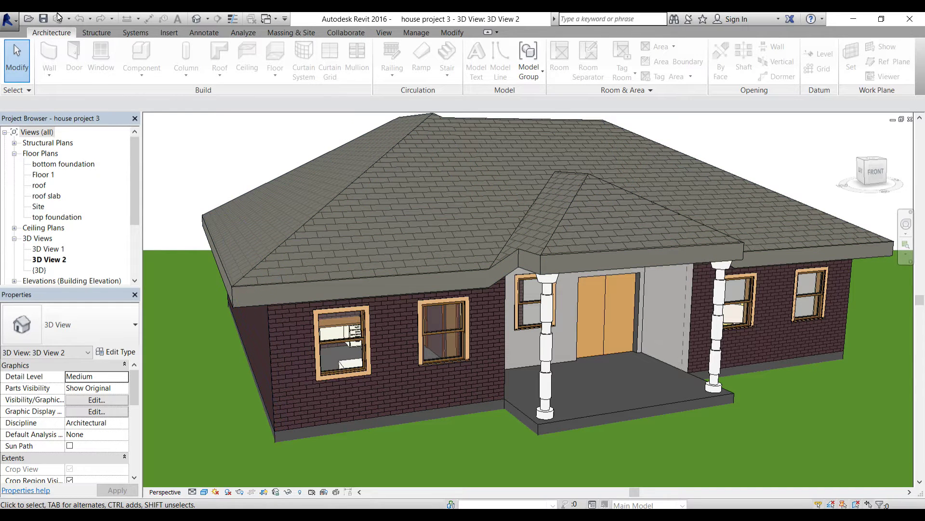
click(13, 29)
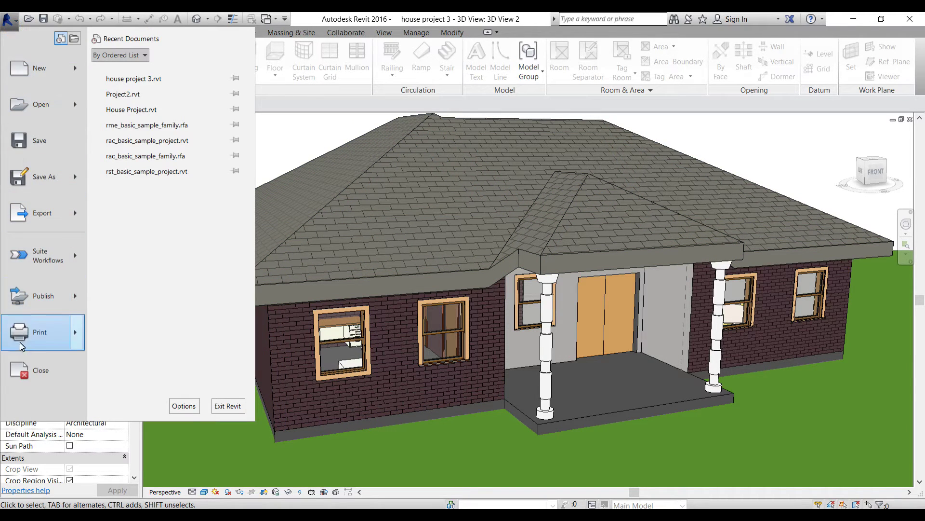
- Close the house project and start a new project from the Architectural Template
click(59, 363)
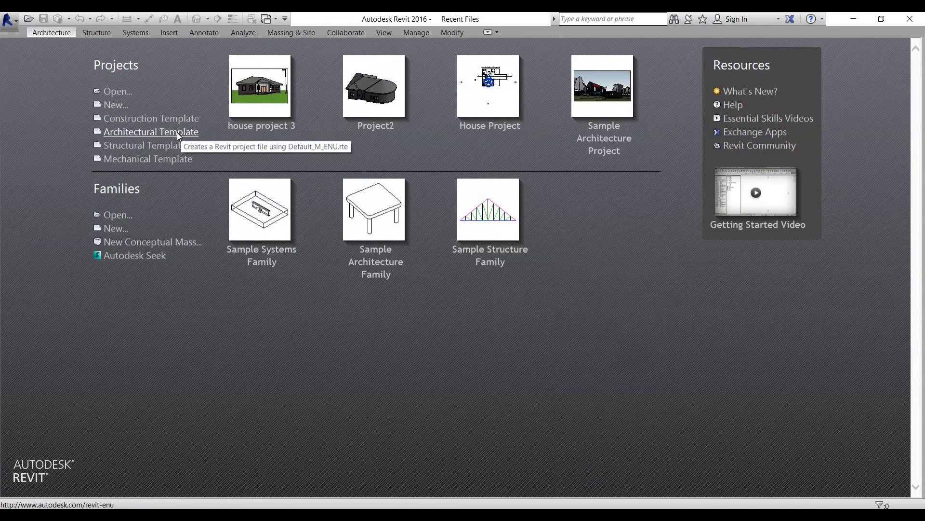
click(160, 132)
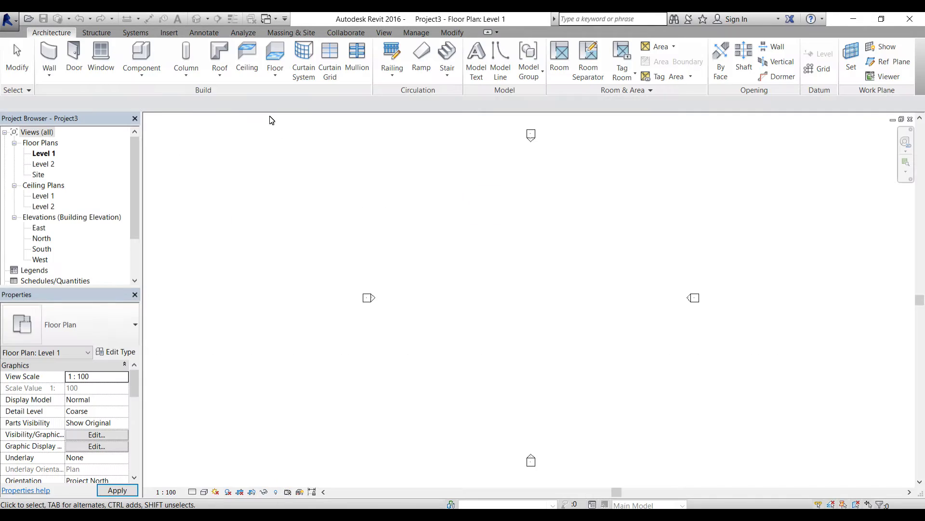
click(417, 33)
- Set the project Length units to Feet and fractional inches, rounded to the nearest 1/2"
click(181, 62)
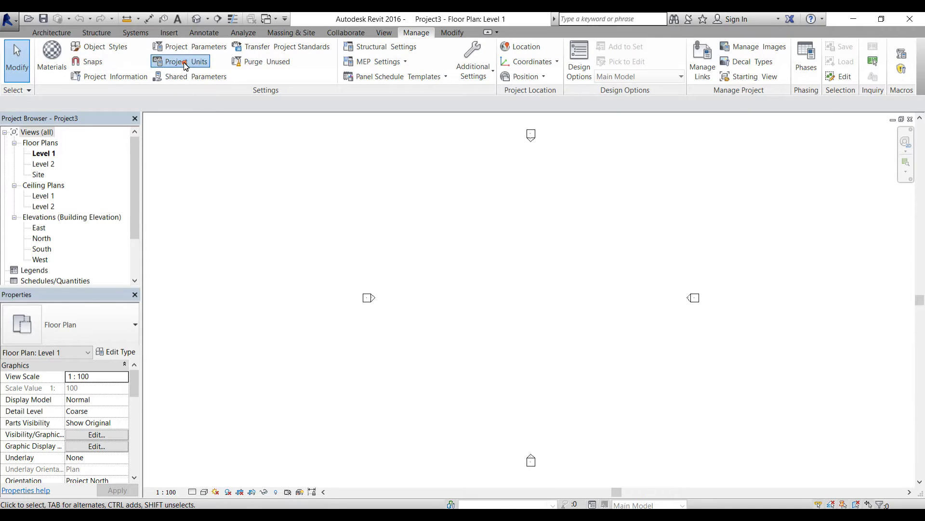
click(528, 173)
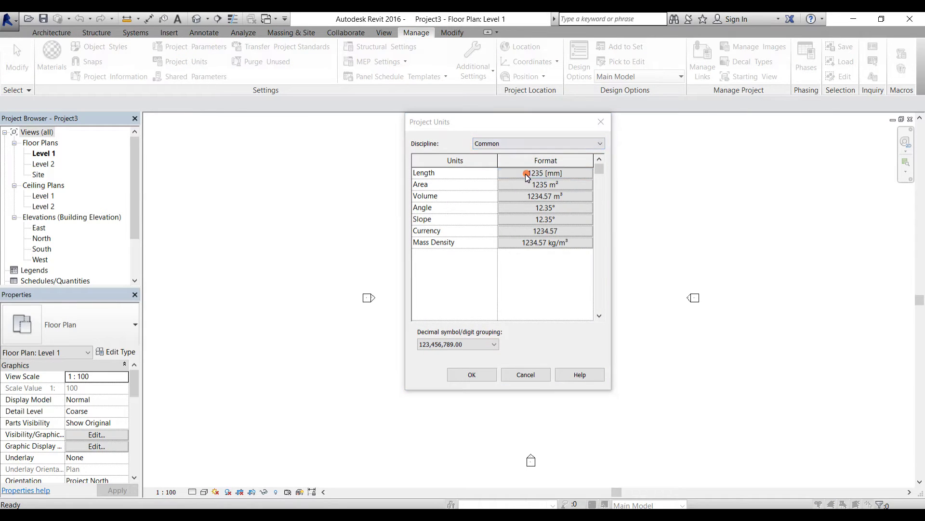
click(515, 192)
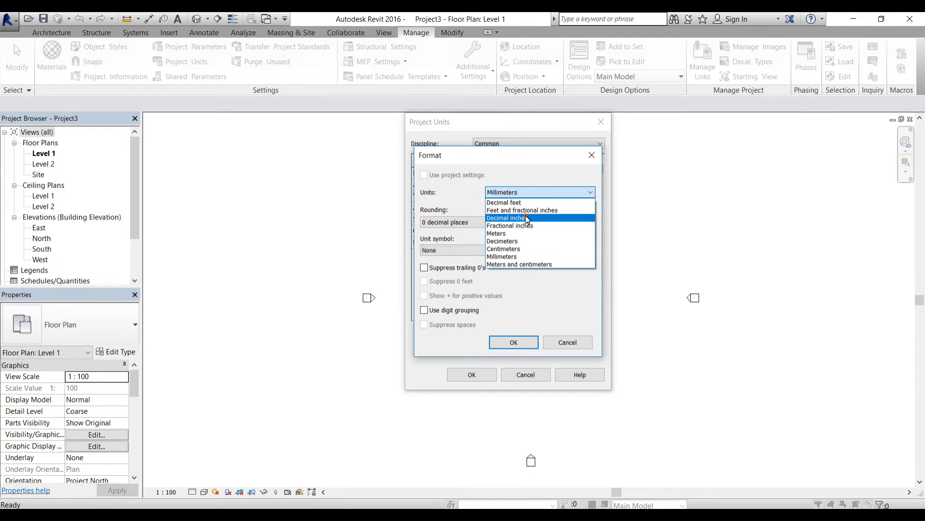
click(529, 211)
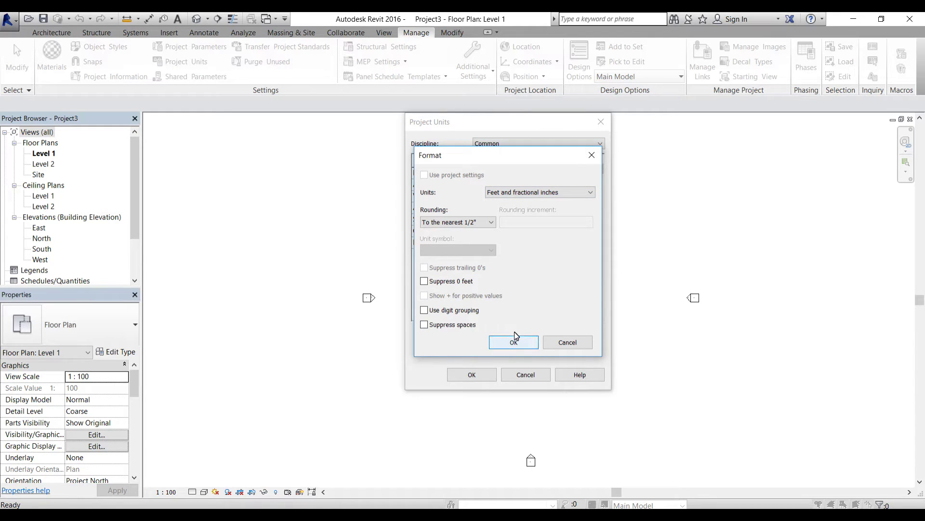
click(555, 193)
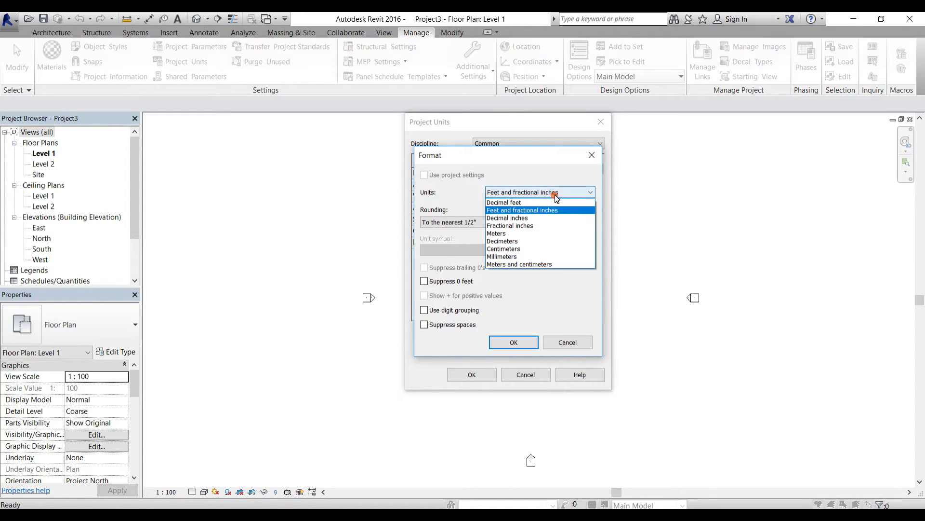
click(519, 209)
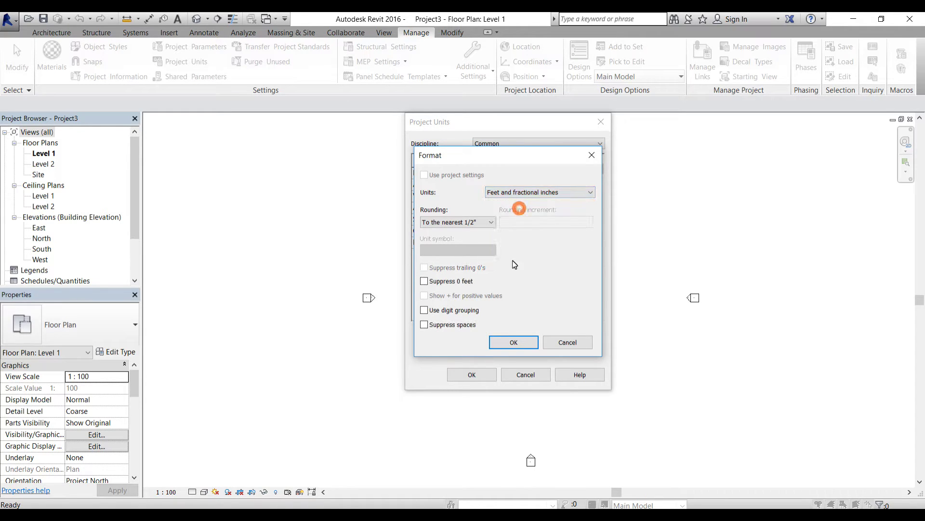
click(510, 342)
click(475, 375)
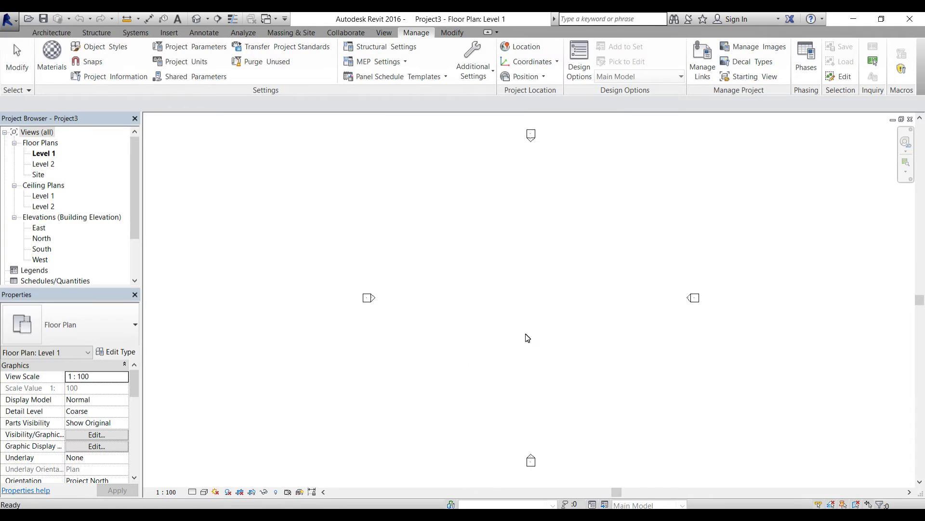
click(53, 32)
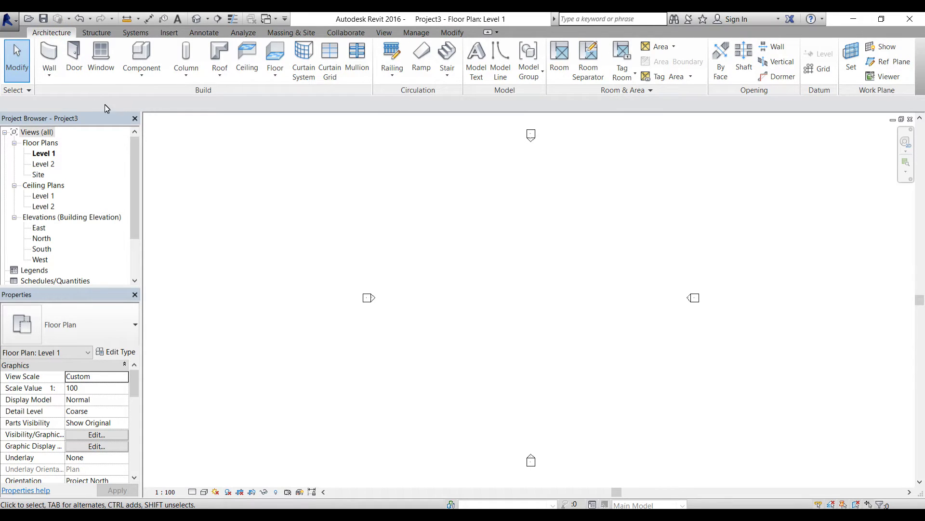
- Draw the straight left wall and a shallow Start-End-Radius arched top wall
click(49, 57)
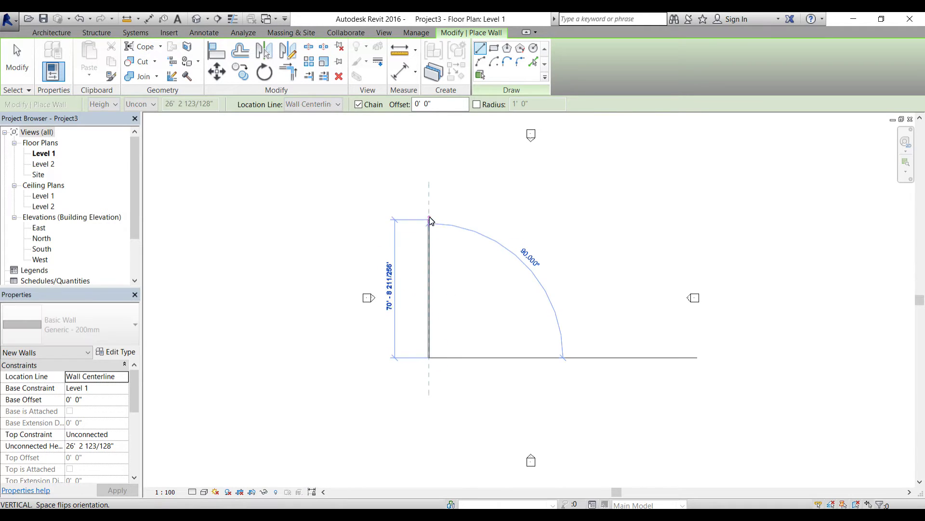
click(430, 215)
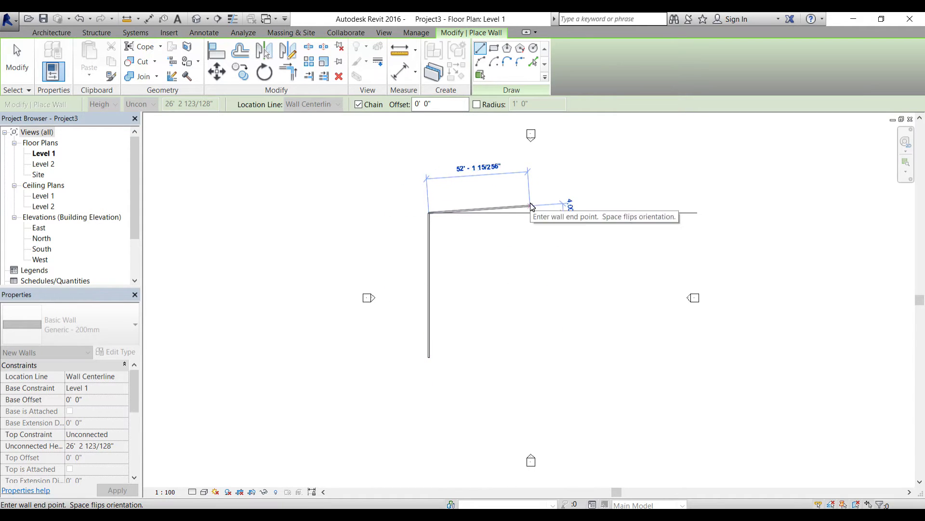
click(480, 62)
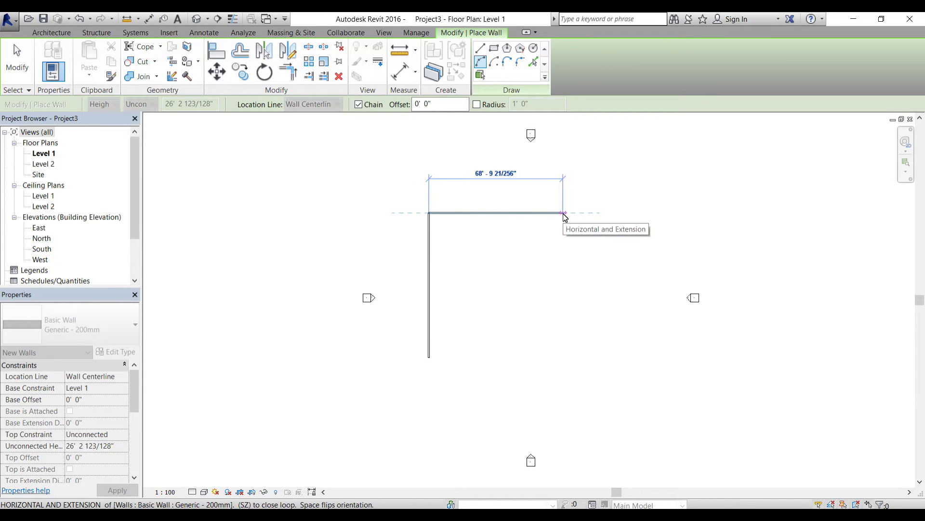
click(562, 213)
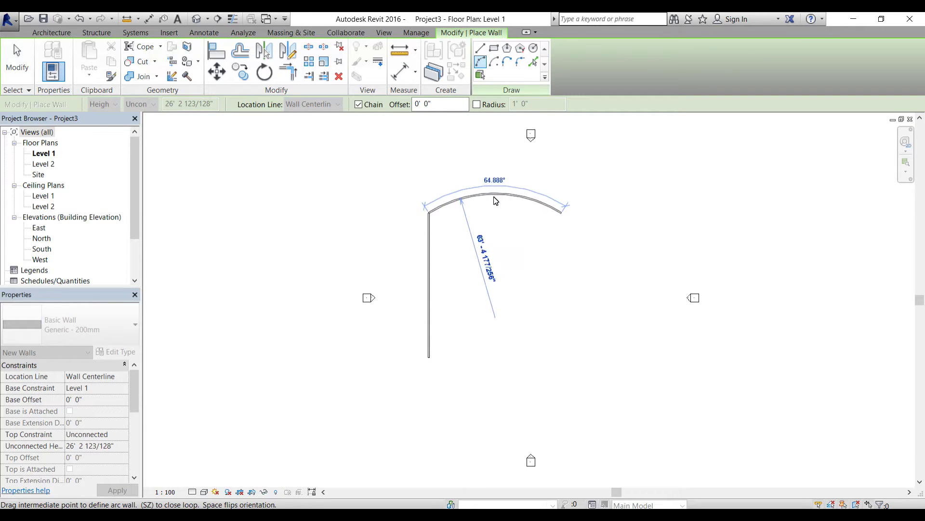
click(495, 198)
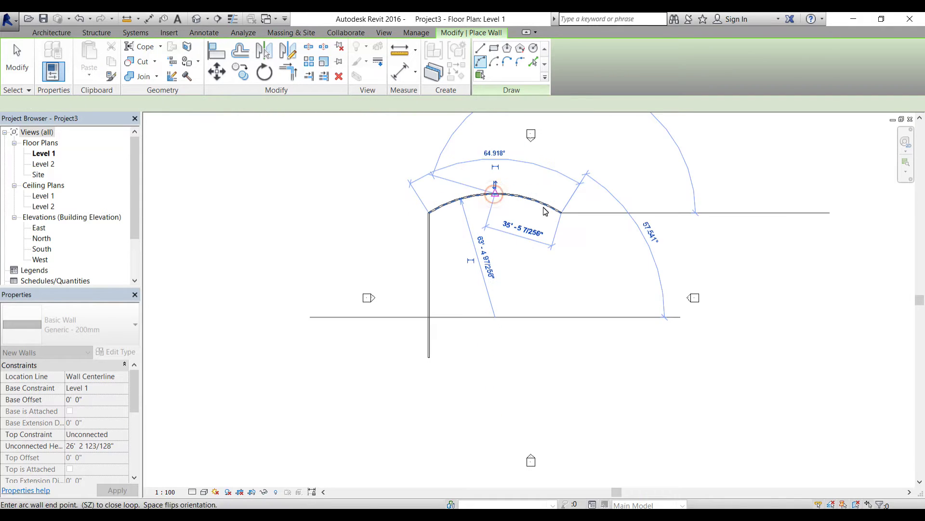
- Add the straight right wall and a curved bottom wall to close the loop, then exit the Wall tool
click(480, 48)
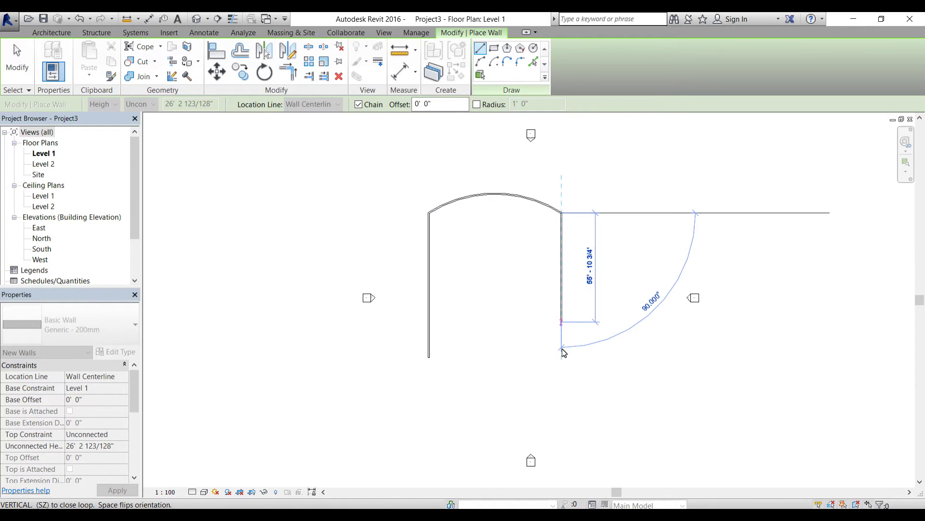
click(562, 357)
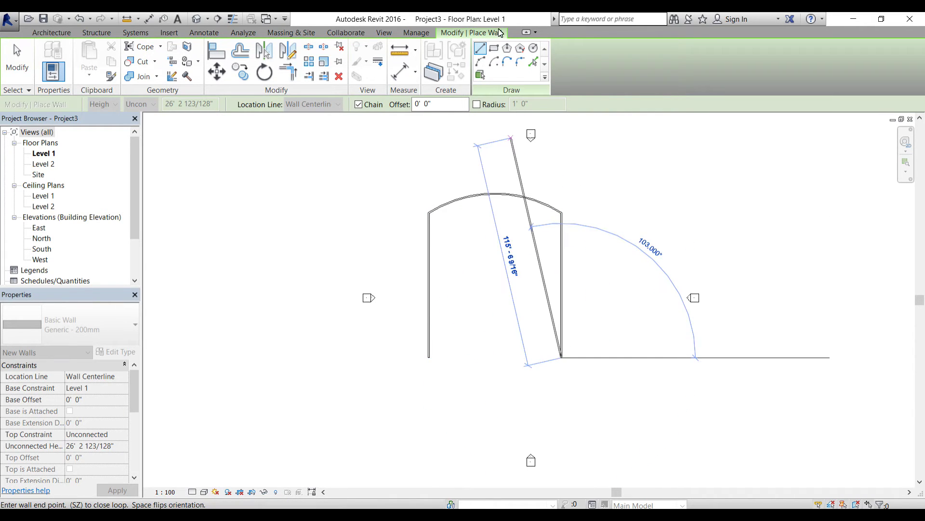
click(481, 61)
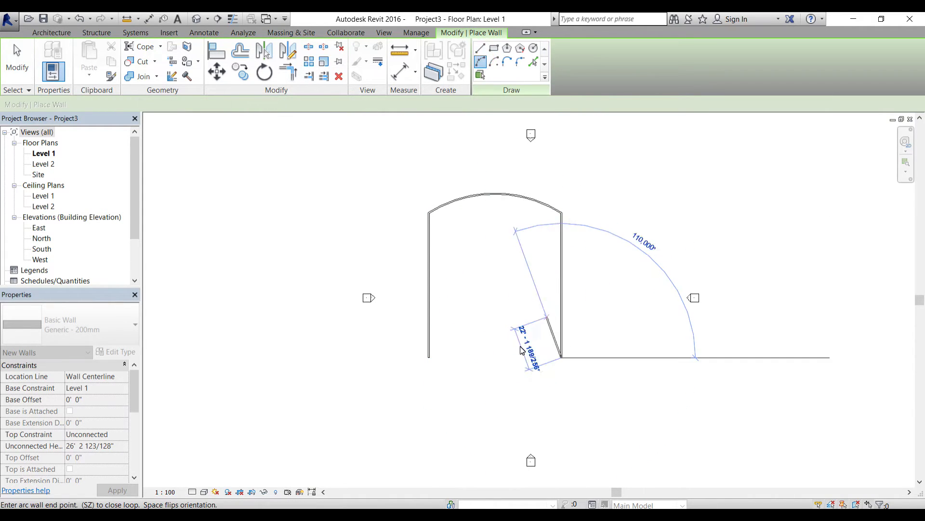
click(435, 364)
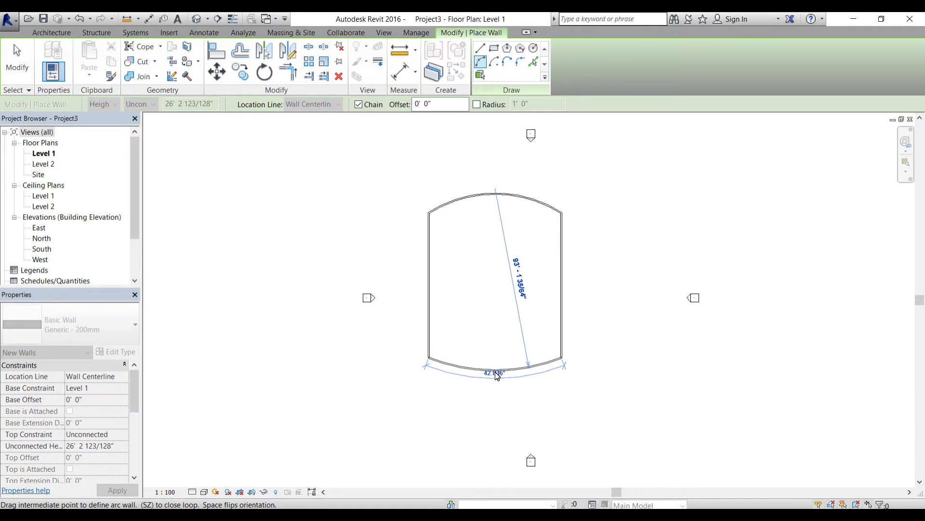
click(496, 379)
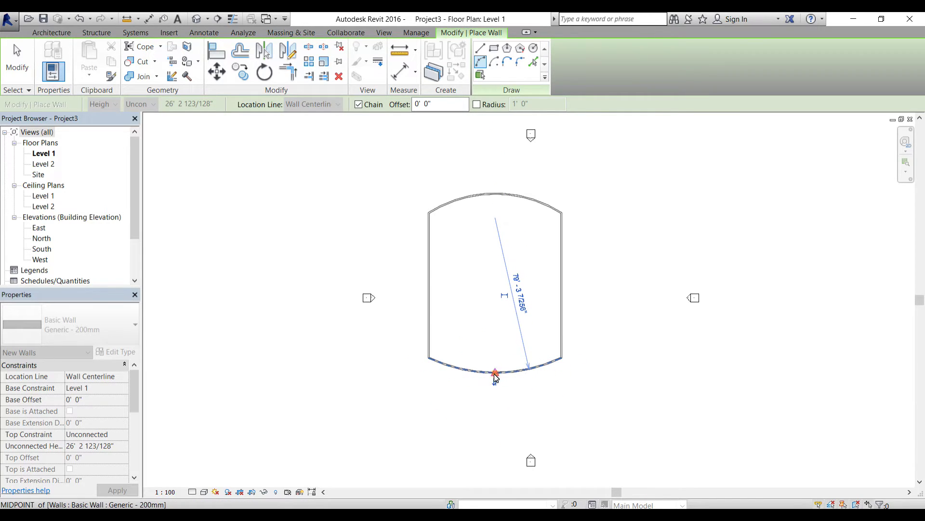
right_click(652, 311)
click(723, 313)
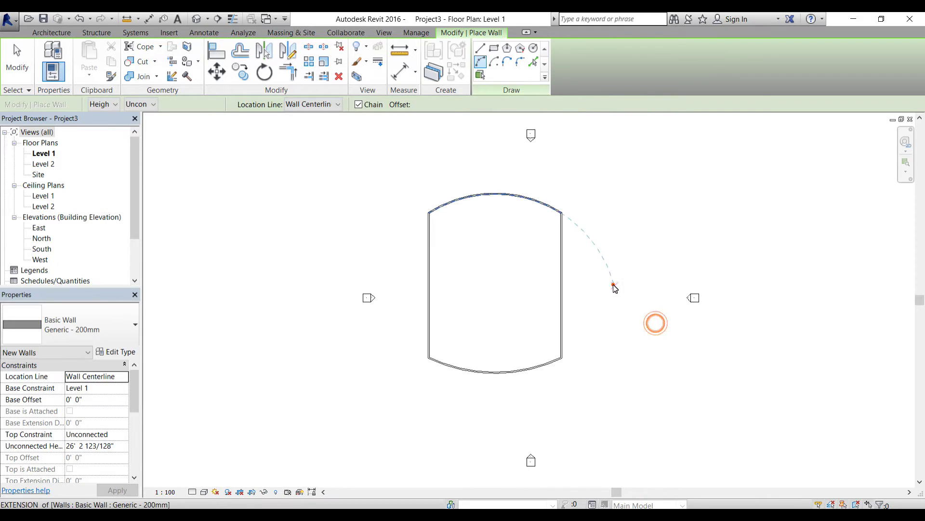
click(613, 285)
key(Escape)
key(Escape)
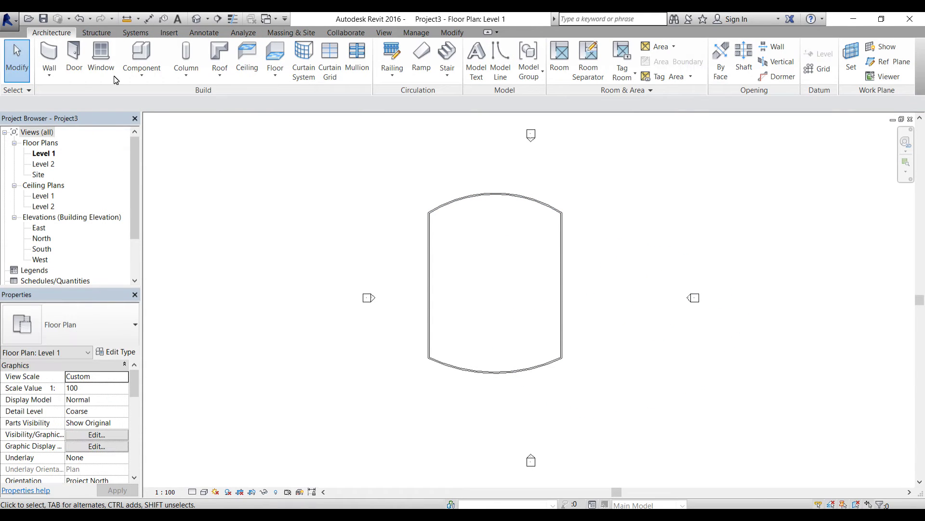
- Show the enclosure in the default 3D view with the Shaded visual style
click(197, 22)
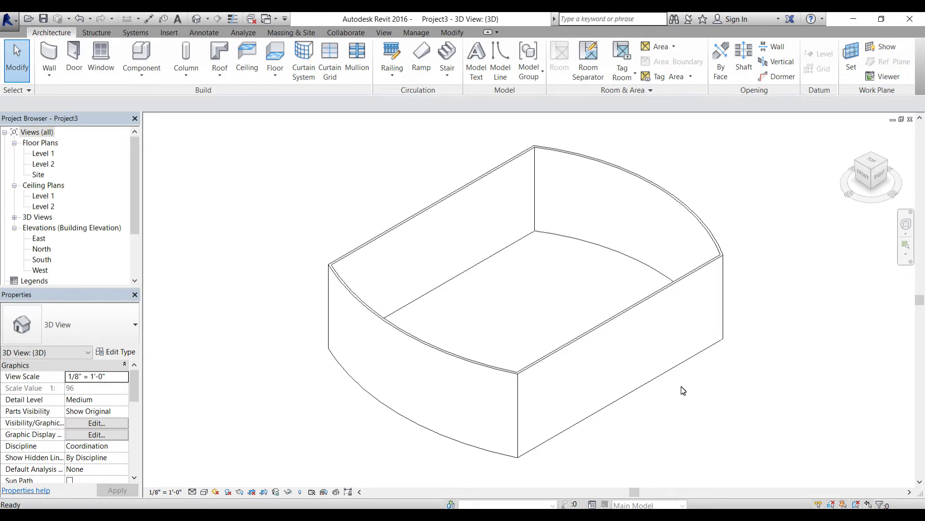
click(203, 494)
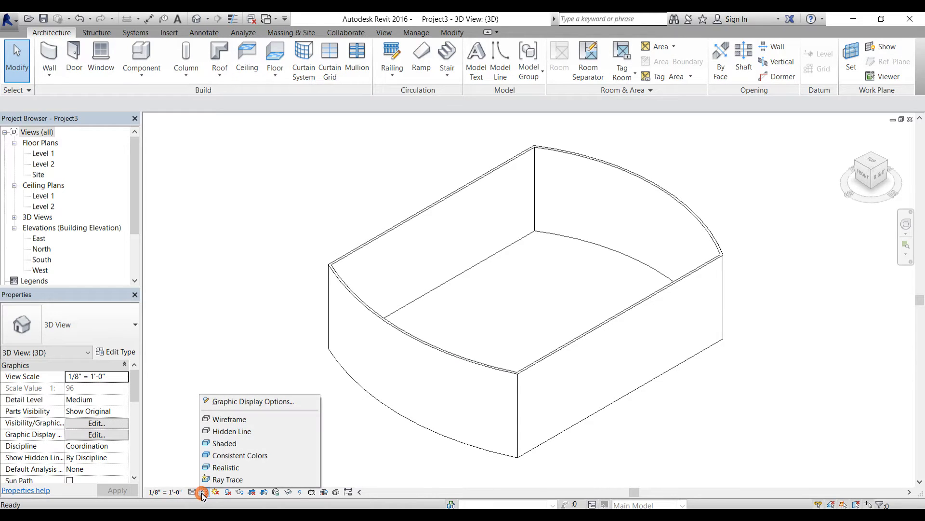
click(227, 444)
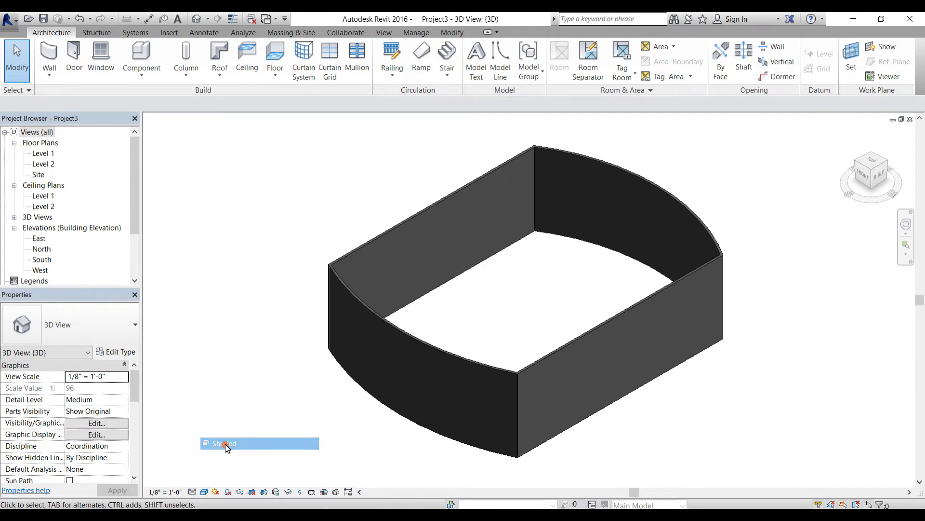
- Orbit the enclosure and select the straight front wall
scroll(576, 372, up, 3)
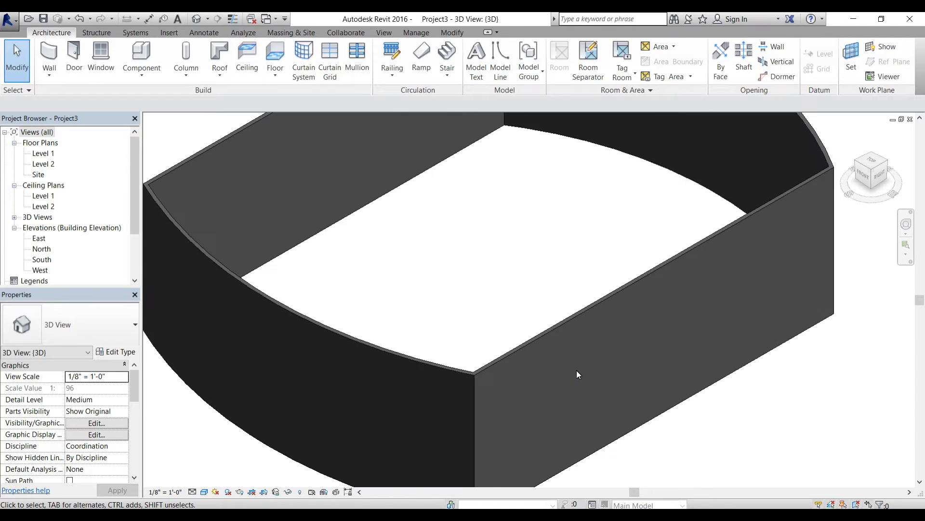
scroll(577, 372, down, 2)
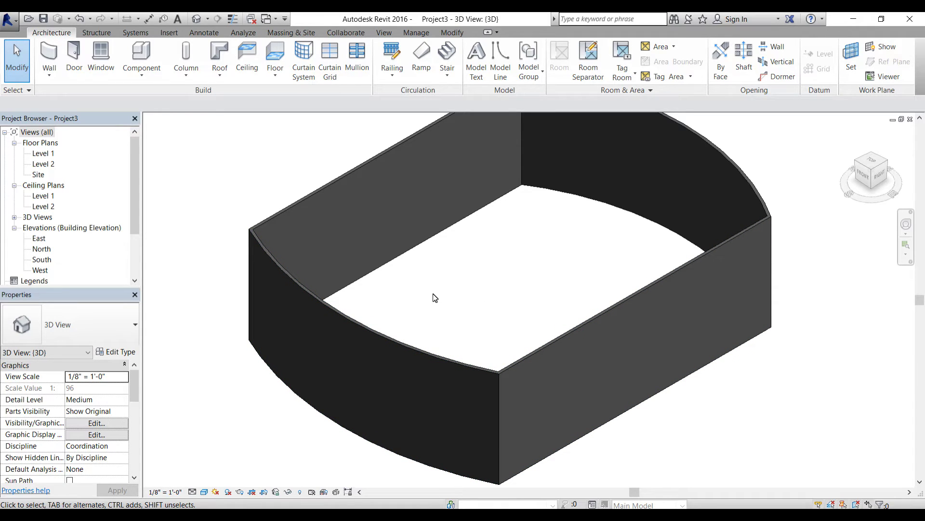
drag(434, 302, 560, 429)
click(634, 313)
click(671, 276)
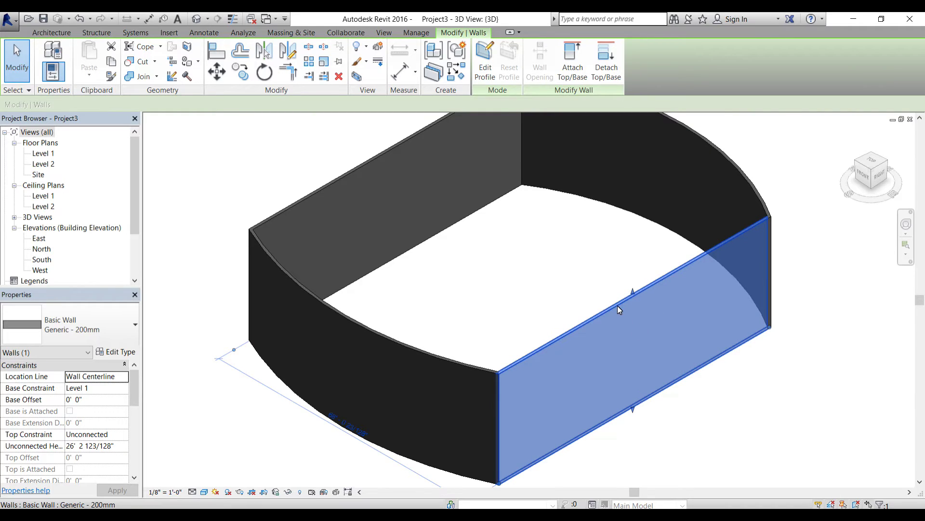
- Edit the front wall's profile and delete its flat top sketch line
click(486, 73)
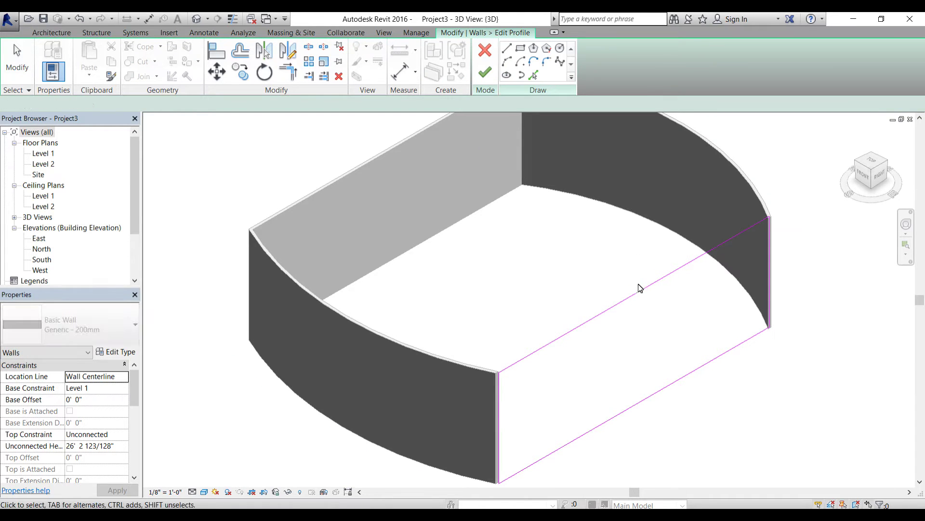
click(639, 288)
click(661, 389)
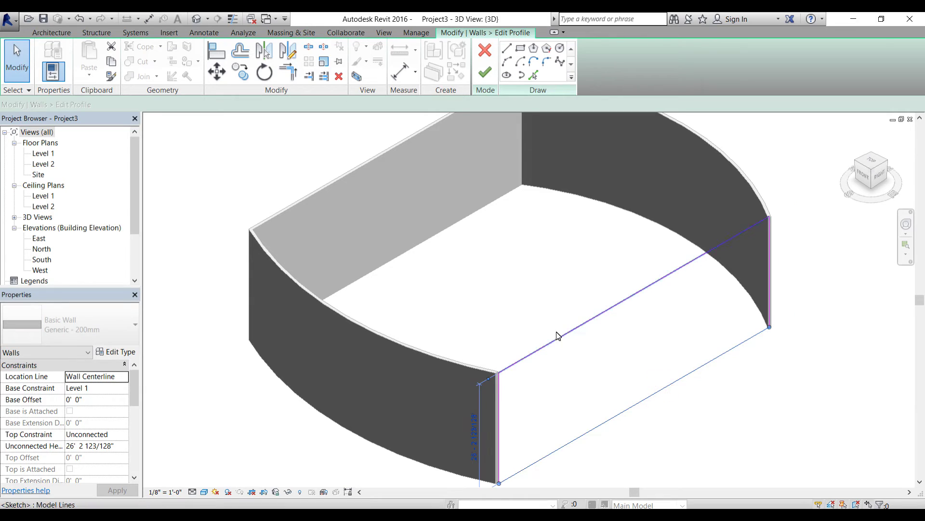
click(556, 336)
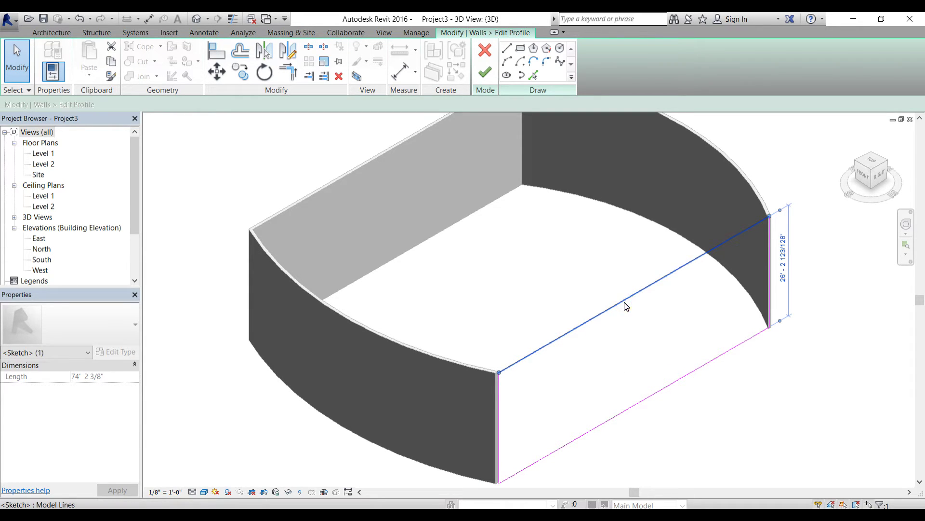
key(Delete)
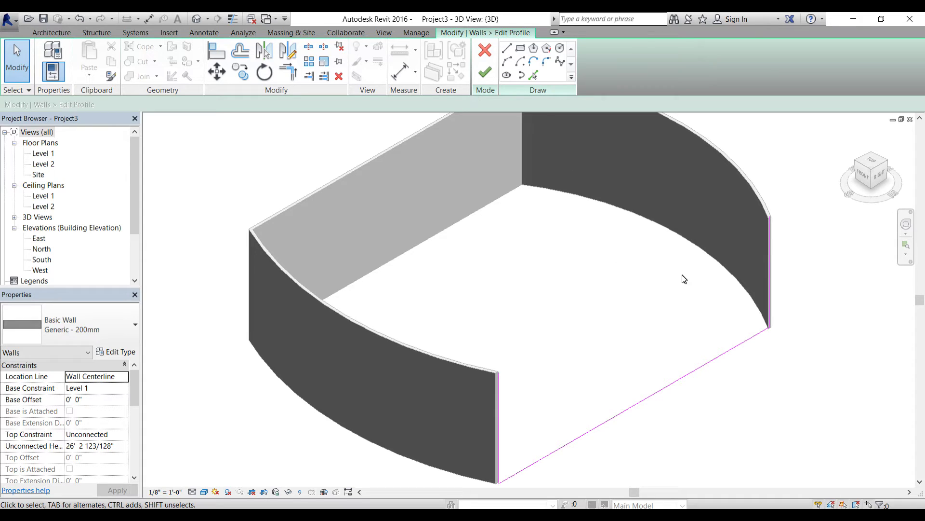
- Draw a Start-End-Radius arc between the wall's top corners and finish the profile edit
click(511, 65)
click(502, 374)
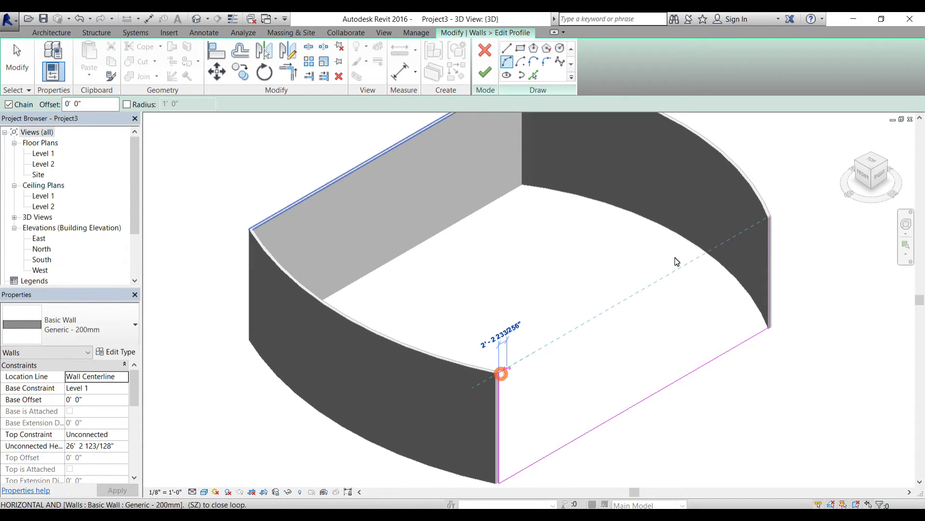
click(770, 215)
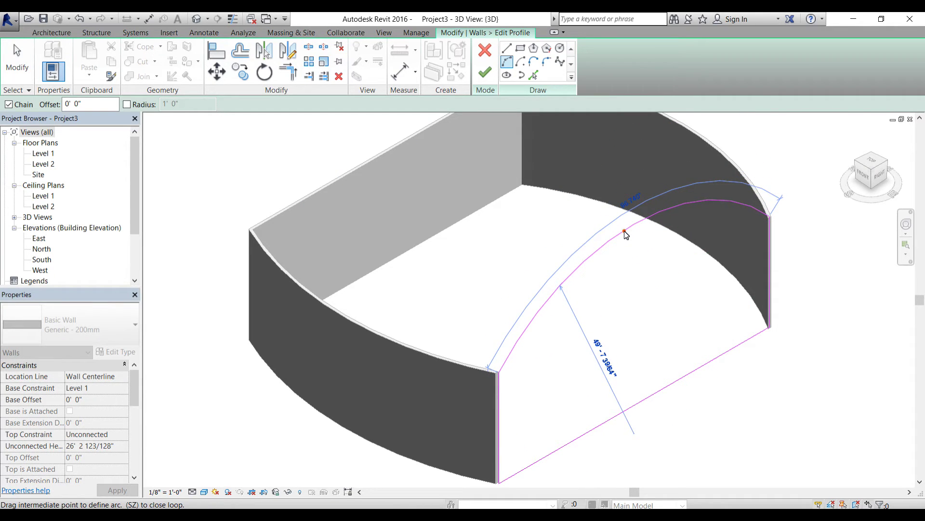
click(625, 233)
click(486, 73)
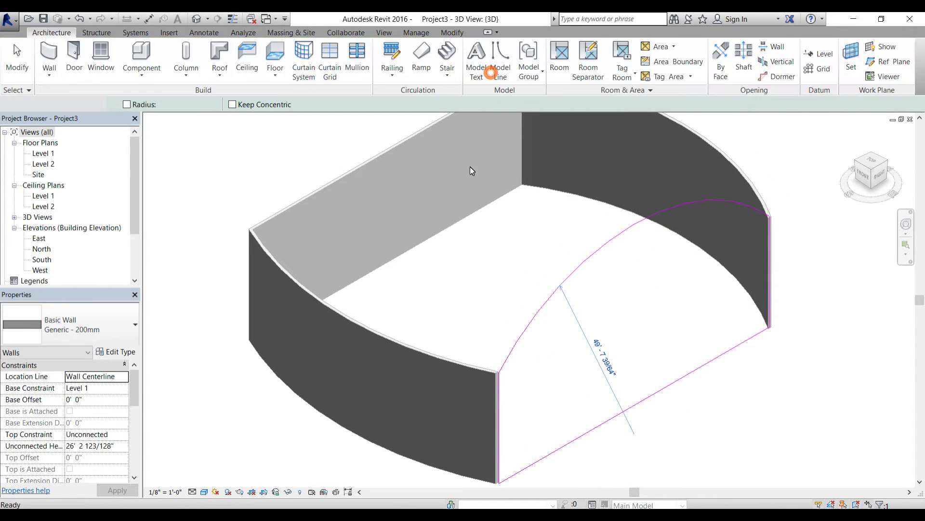
click(827, 389)
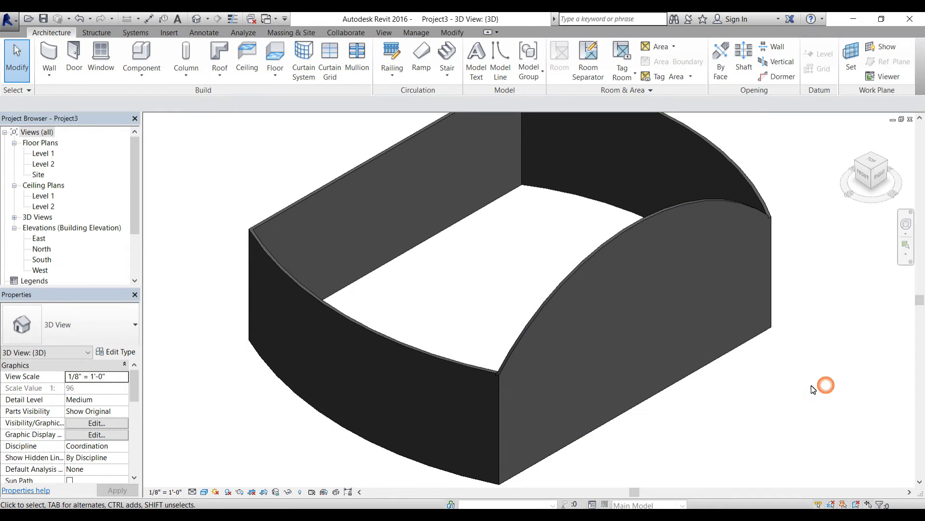
shift+middle_drag(713, 346, 846, 410)
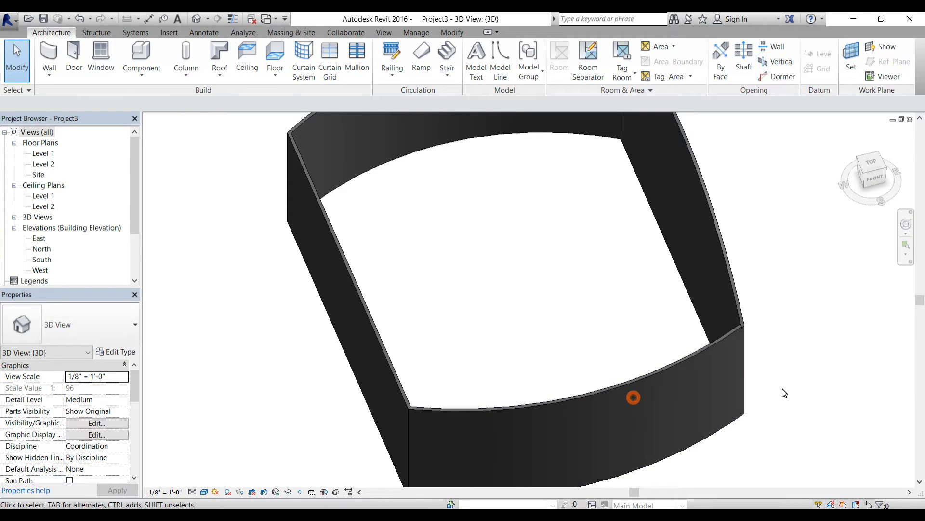
scroll(785, 332, down, 2)
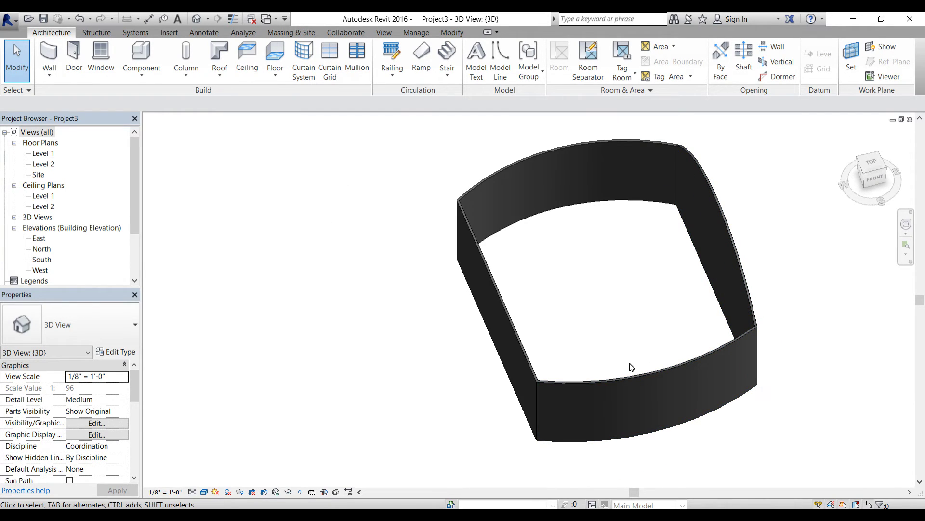
shift+middle_drag(662, 310, 747, 242)
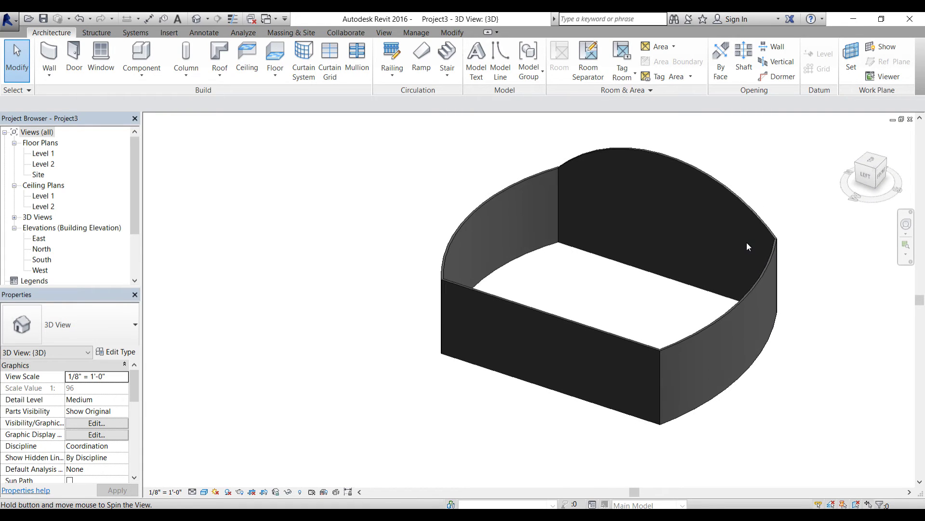
click(641, 346)
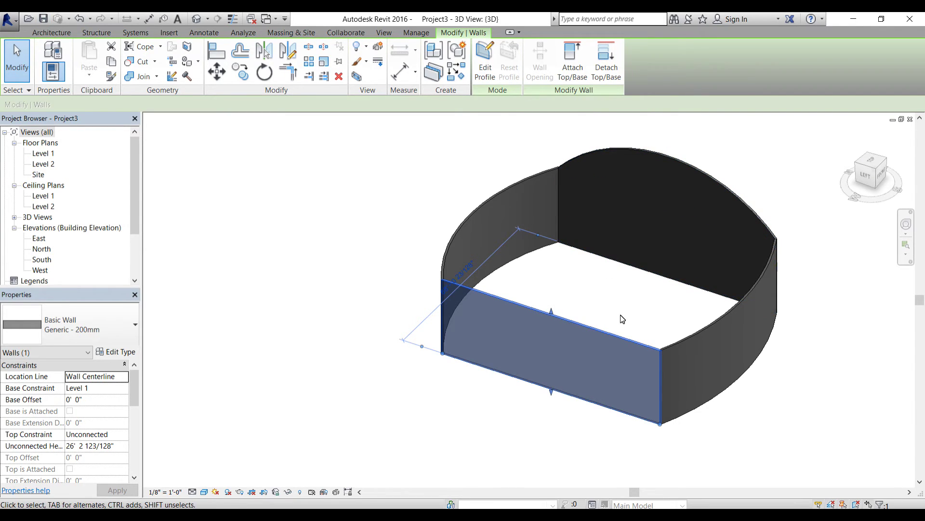
click(688, 354)
- Place an M_Single-Flush 0762 x 2032mm door in the front straight wall
click(74, 58)
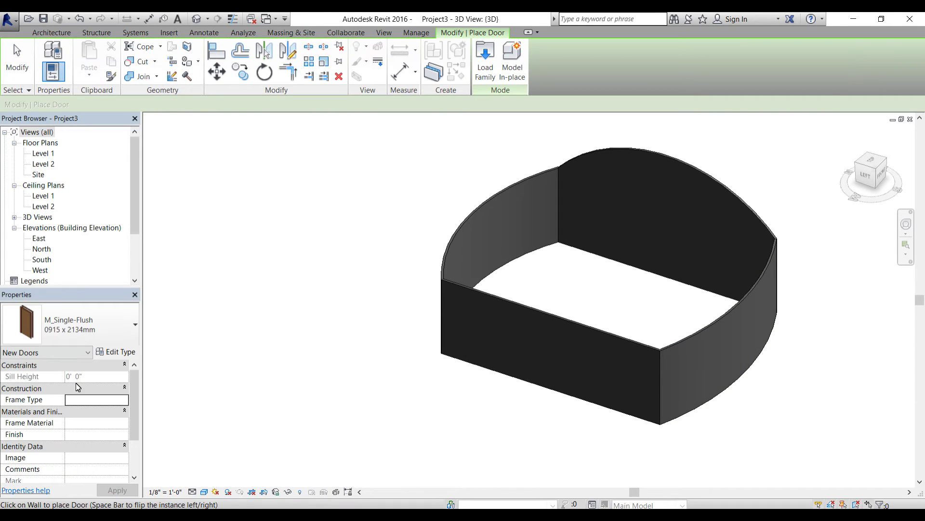
click(91, 320)
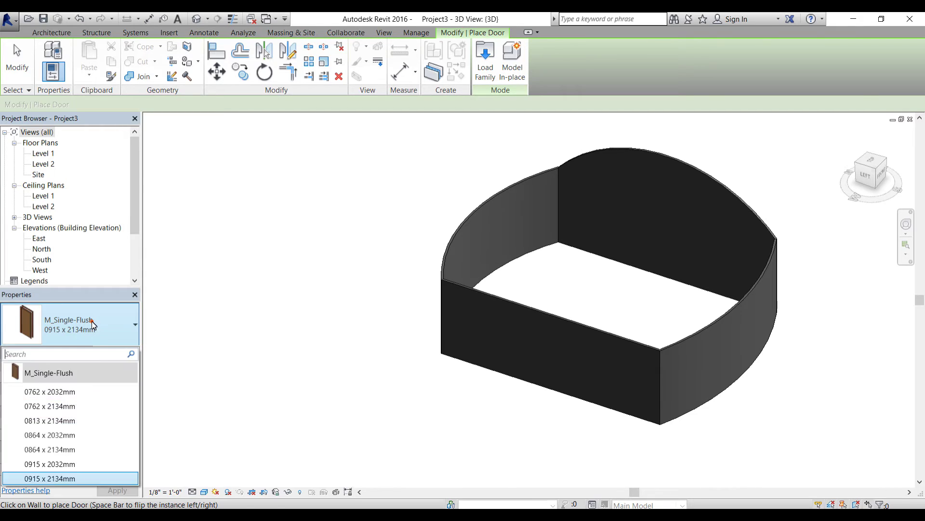
click(91, 321)
click(94, 332)
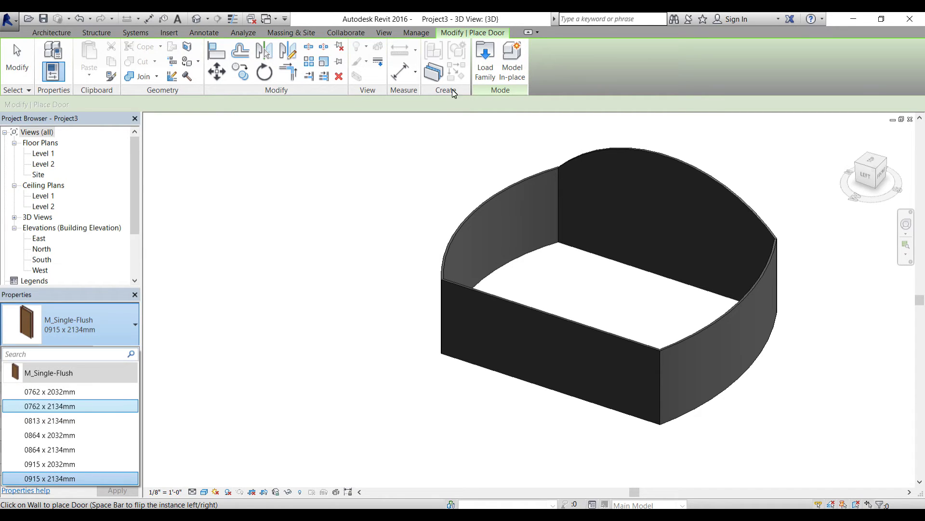
click(73, 391)
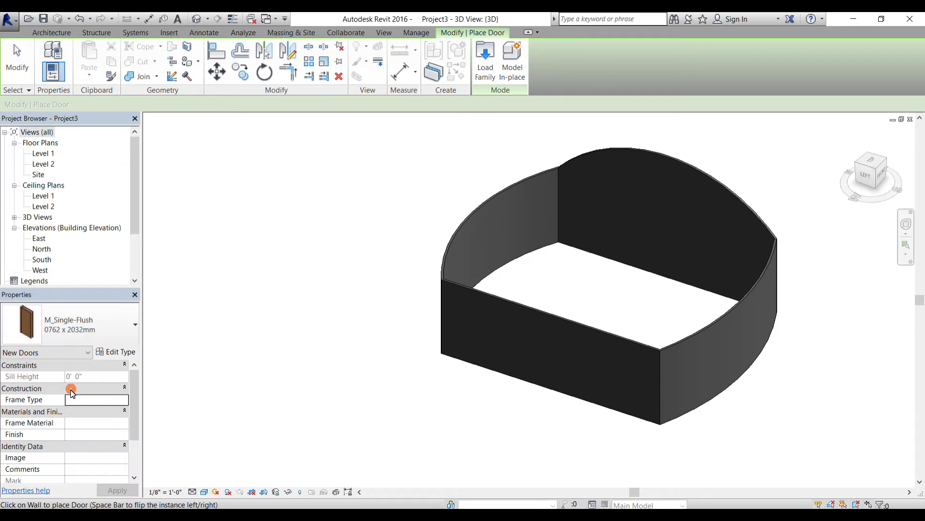
click(552, 392)
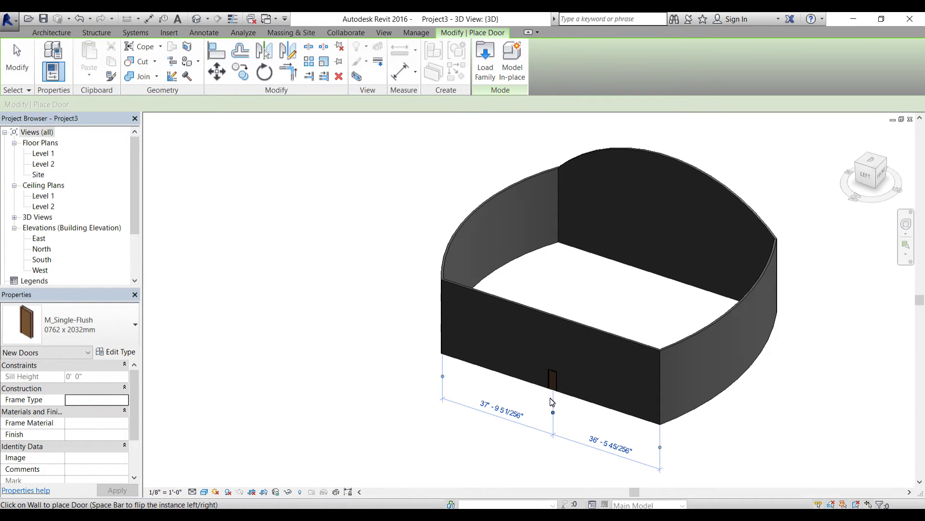
right_click(551, 389)
click(554, 411)
key(Escape)
key(Escape)
- Orbit to the arched-top wall and place a second door in it using DR
scroll(562, 384, up, 6)
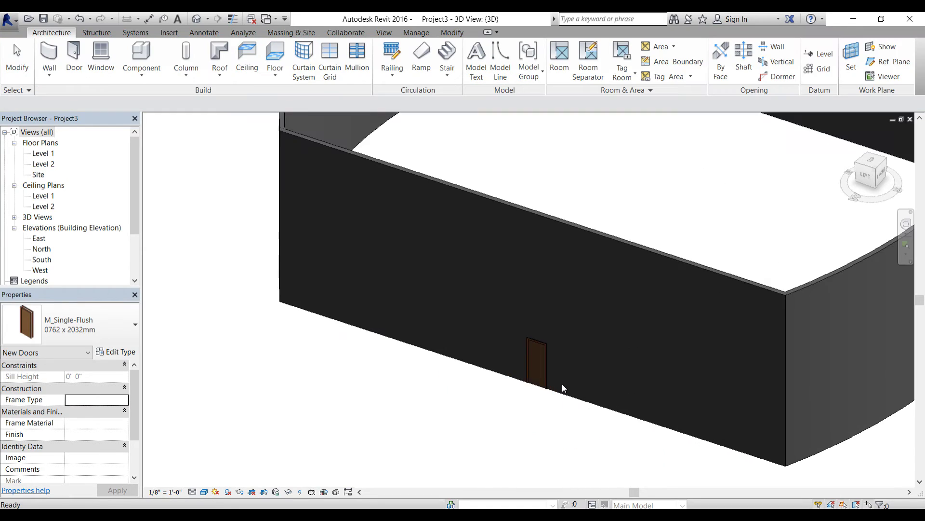
scroll(547, 364, down, 8)
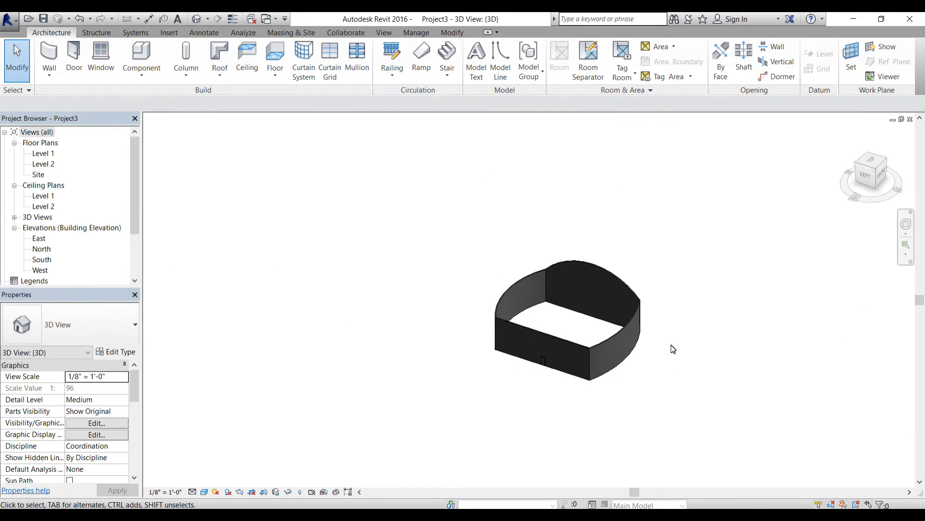
shift+middle_drag(673, 349, 620, 351)
scroll(620, 351, up, 5)
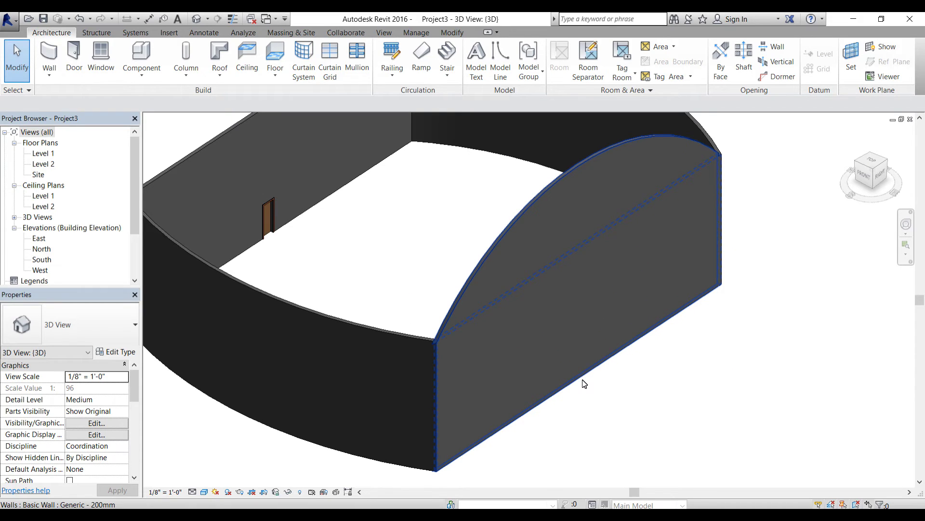
key(d)
key(r)
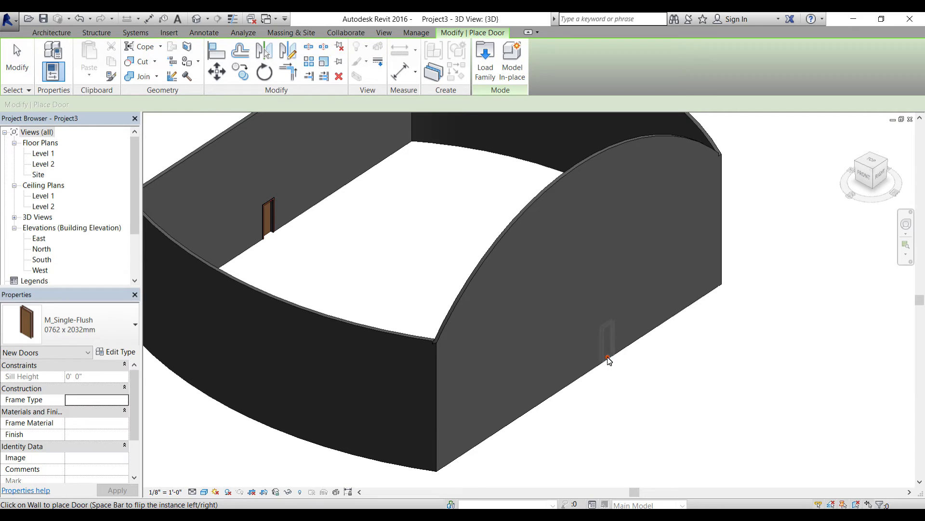
click(608, 357)
right_click(641, 352)
key(Escape)
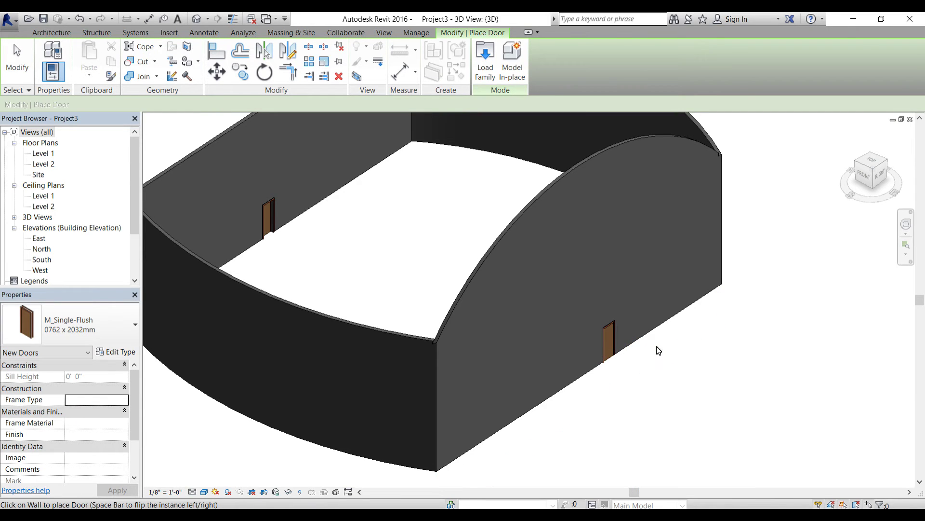
key(Escape)
scroll(675, 325, up, 4)
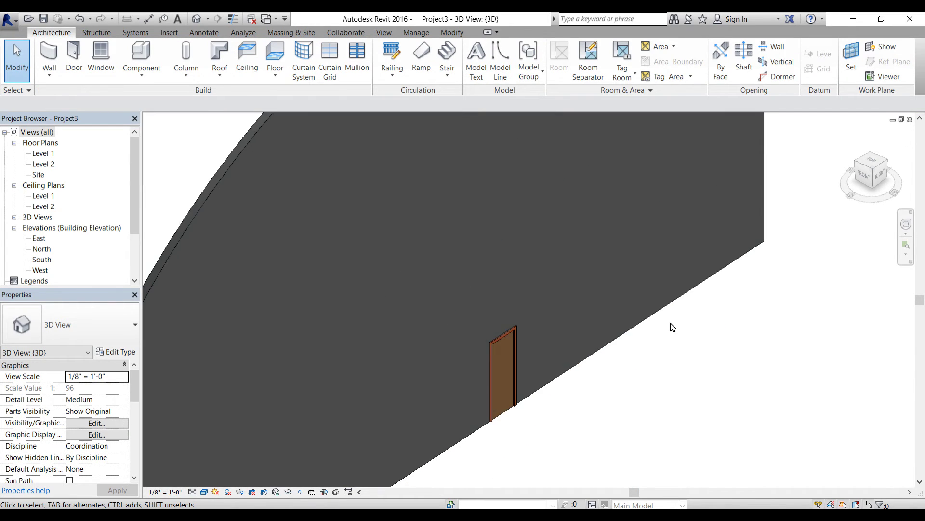
scroll(506, 388, up, 3)
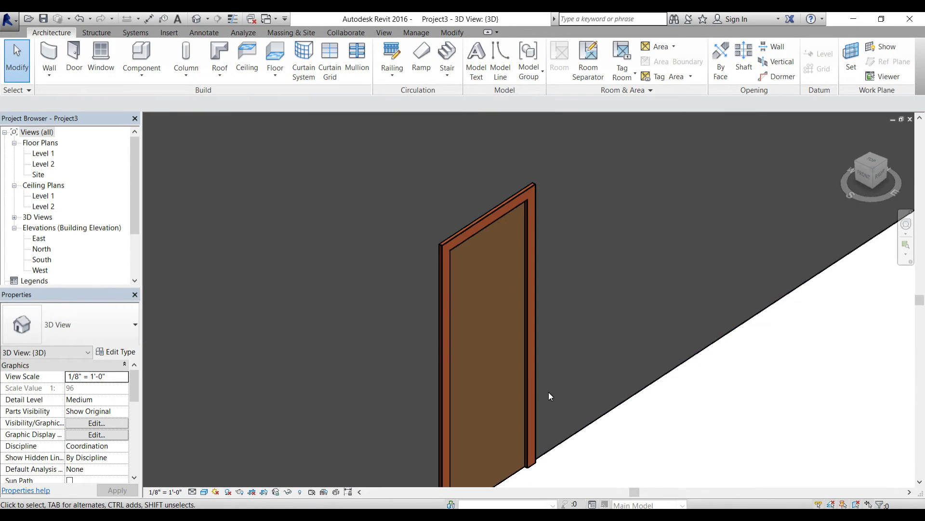
- Open the selected door's M_Single-Flush family and display its Front elevation view
click(524, 322)
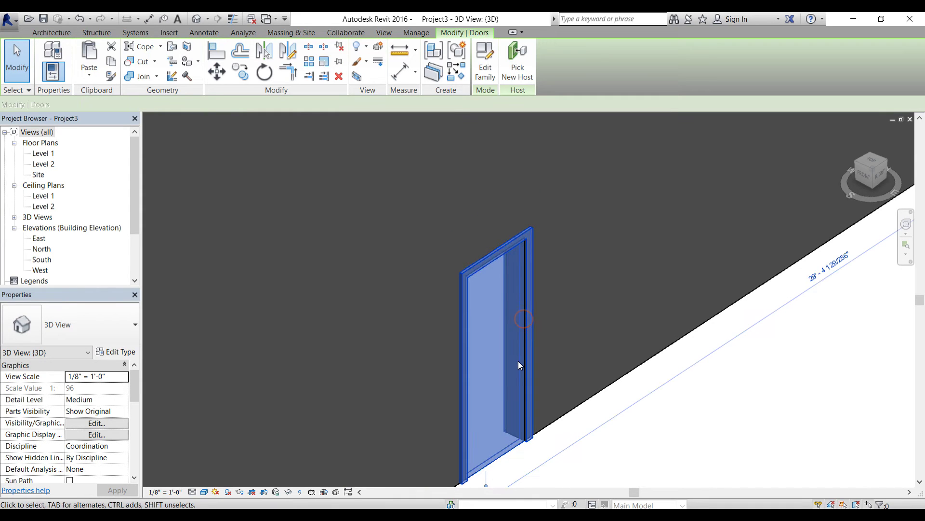
click(487, 65)
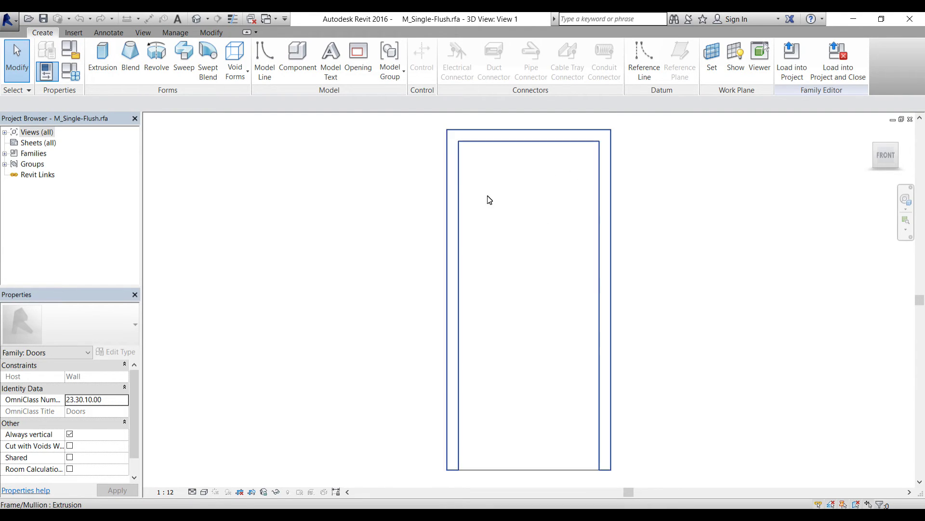
click(4, 133)
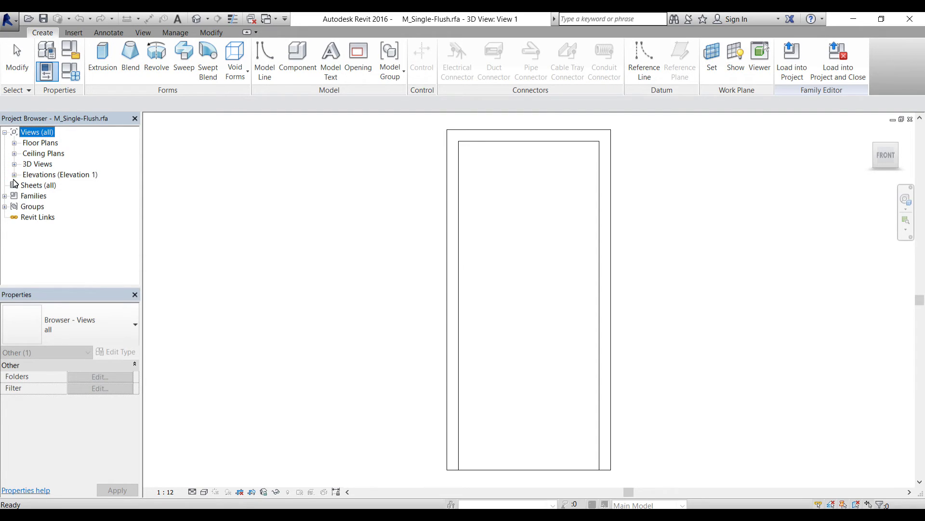
click(14, 164)
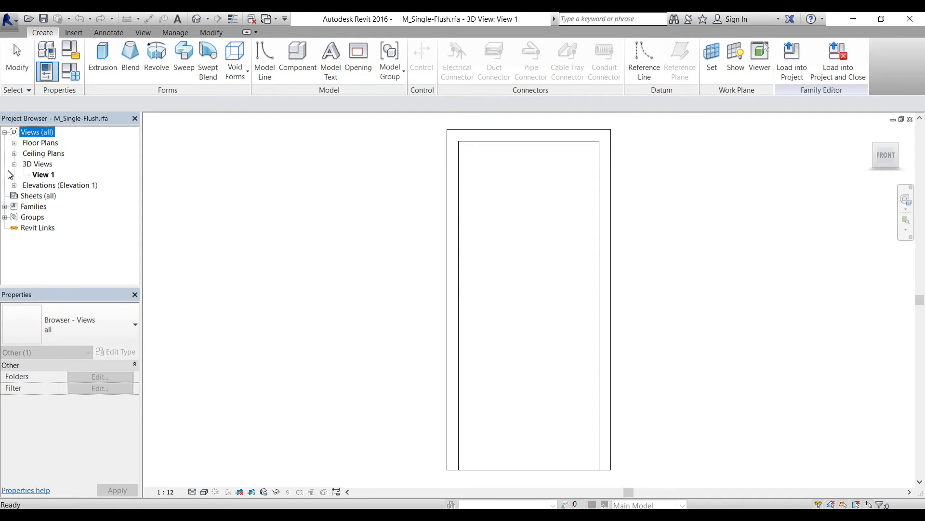
click(14, 185)
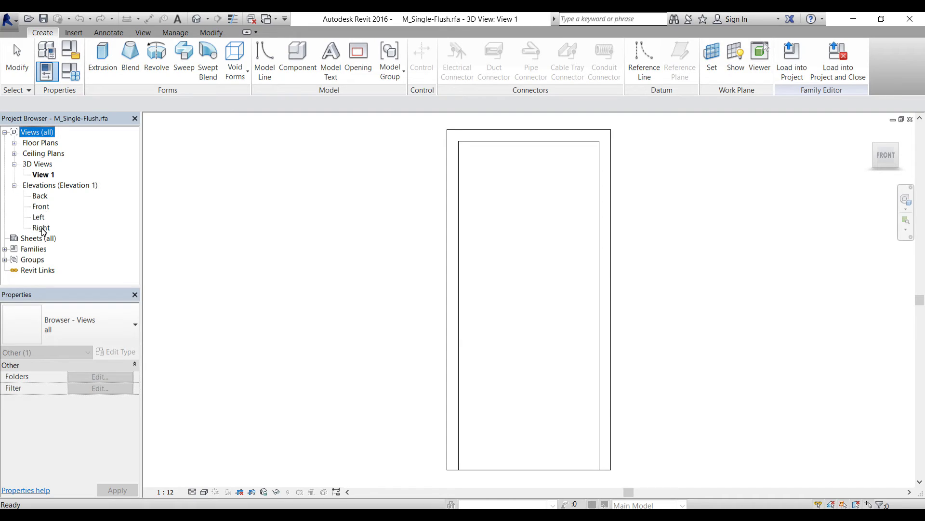
double_click(37, 210)
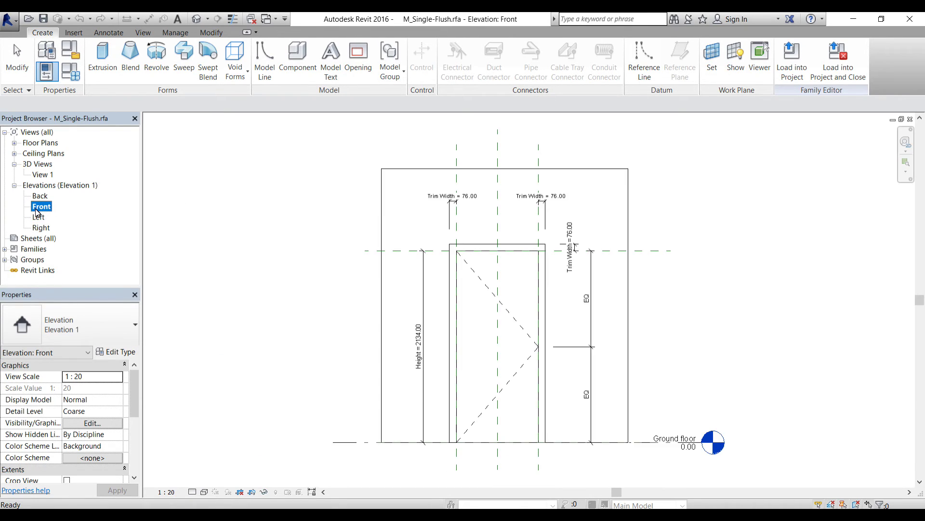
scroll(525, 274, up, 3)
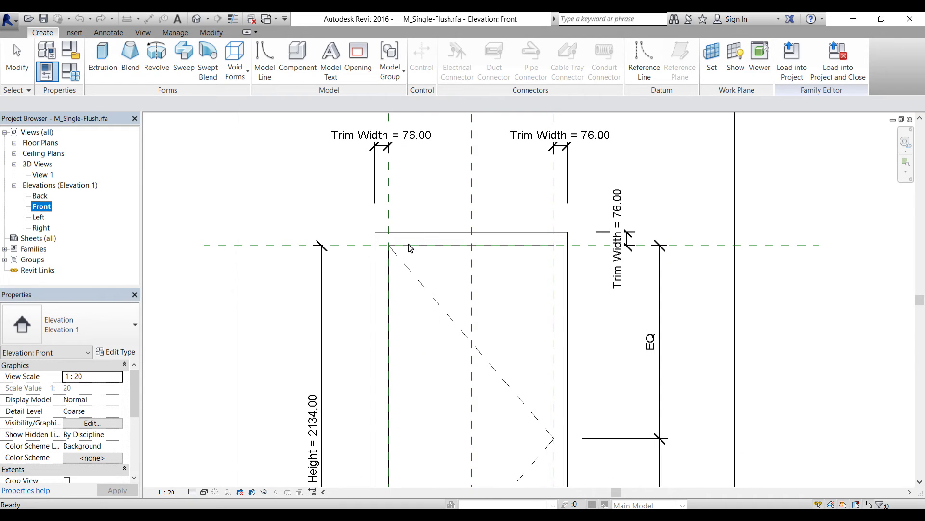
- Edit the door frame extrusion's sketch and delete its top inner line
click(459, 248)
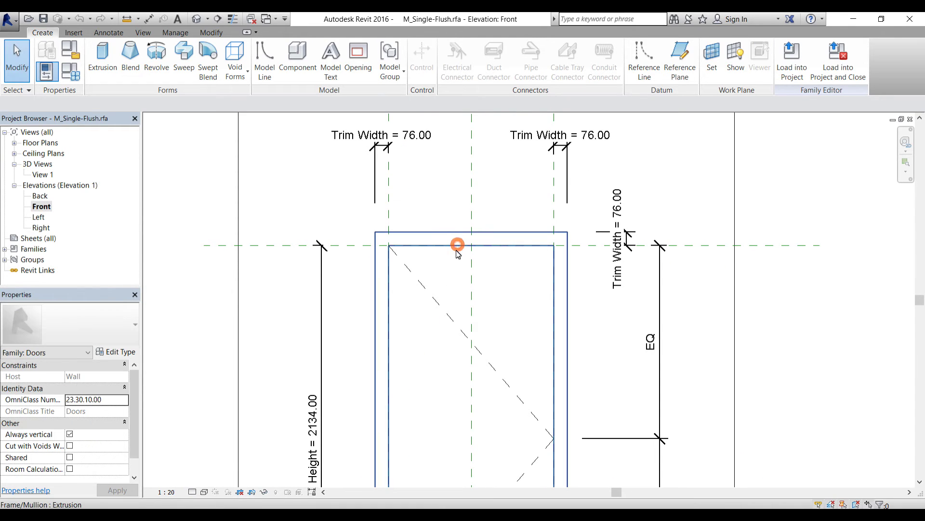
click(428, 248)
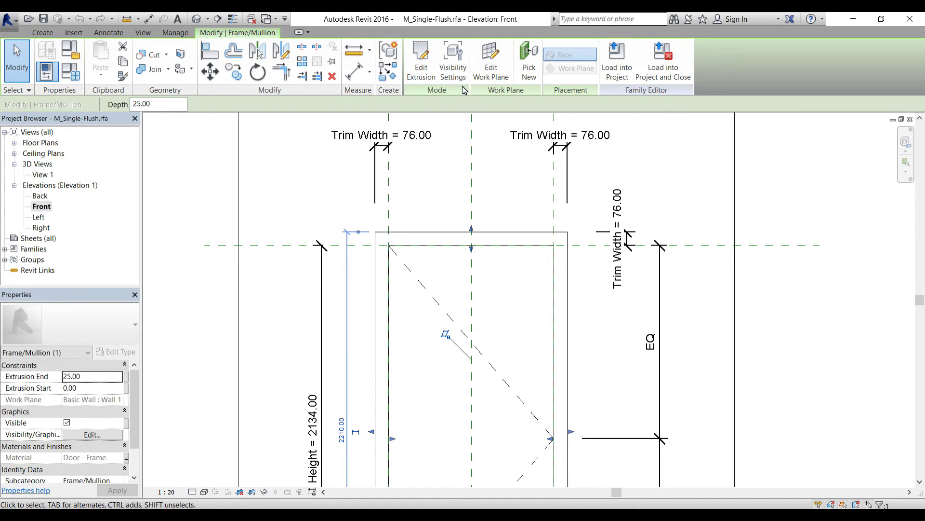
double_click(435, 248)
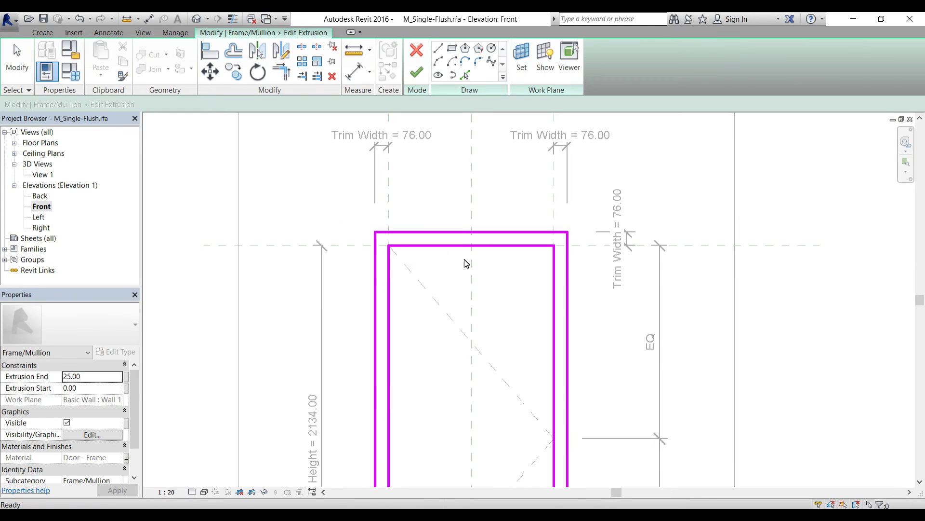
click(461, 249)
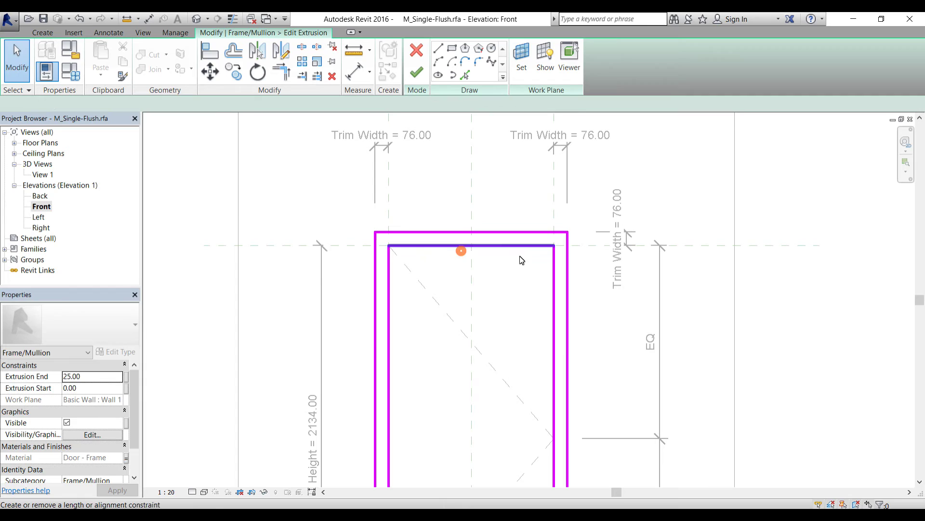
click(554, 270)
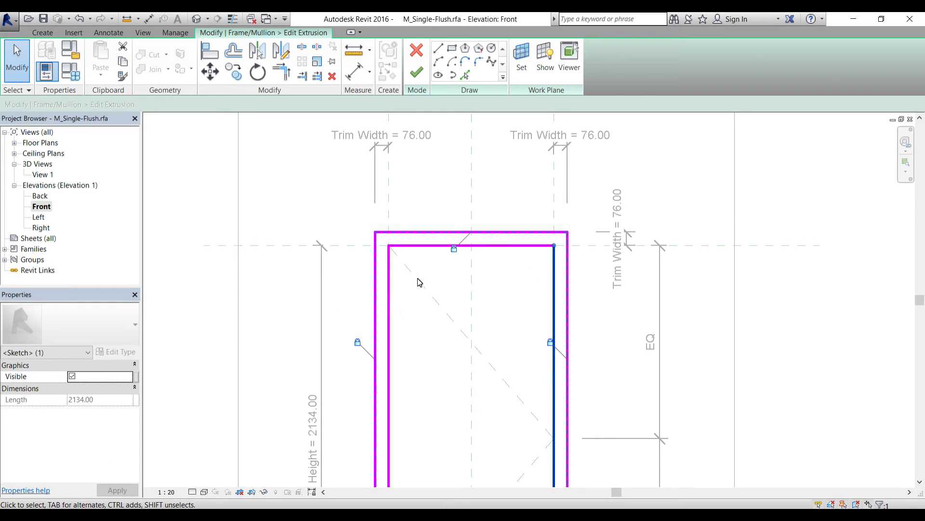
click(470, 246)
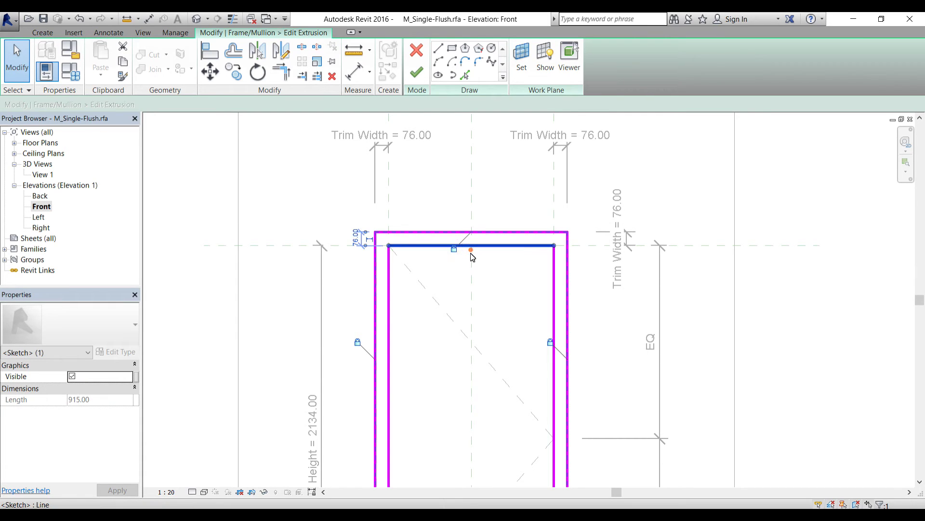
drag(472, 255, 462, 303)
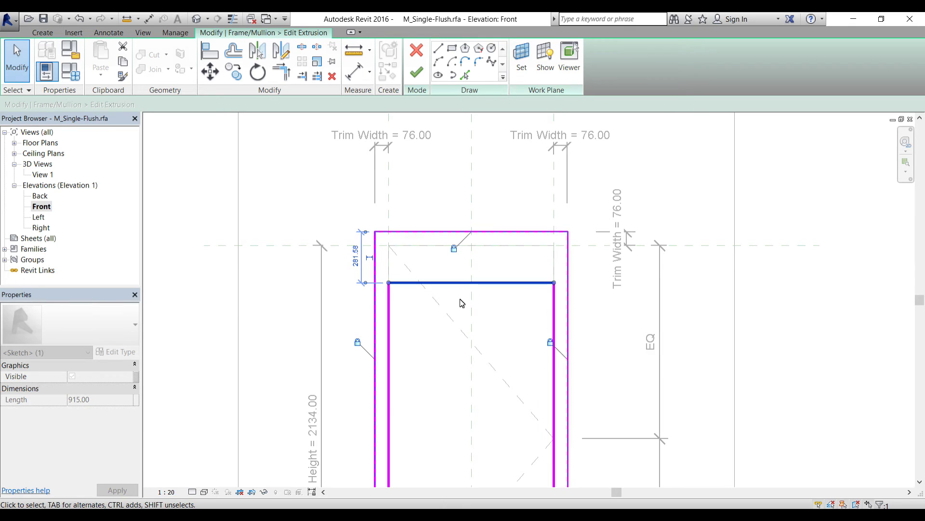
click(457, 297)
click(440, 285)
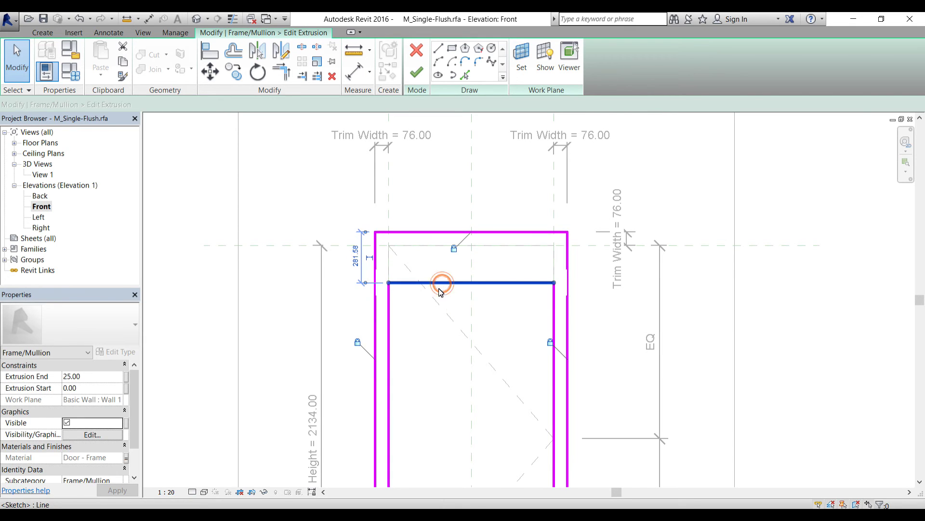
key(Delete)
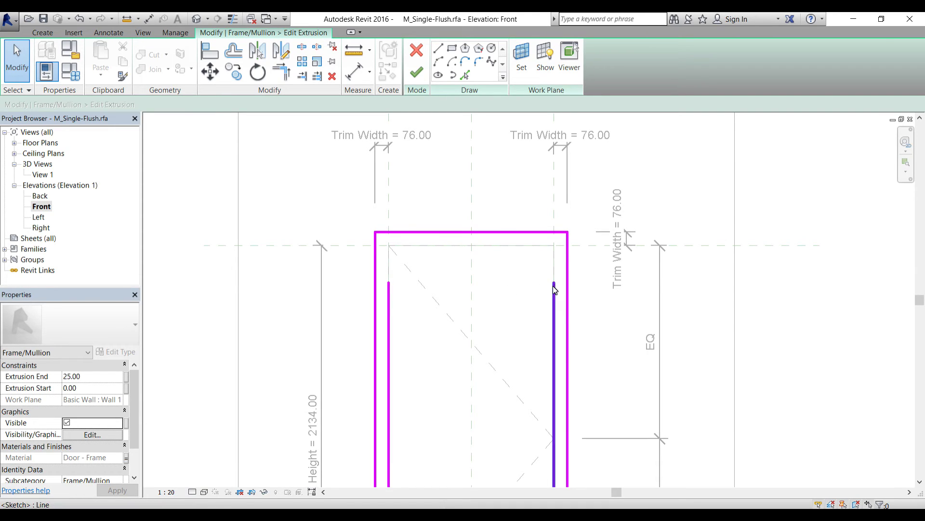
- Draw a Start-End-Radius arc between the inner frame line tops and finish the extrusion edit
click(439, 61)
click(389, 283)
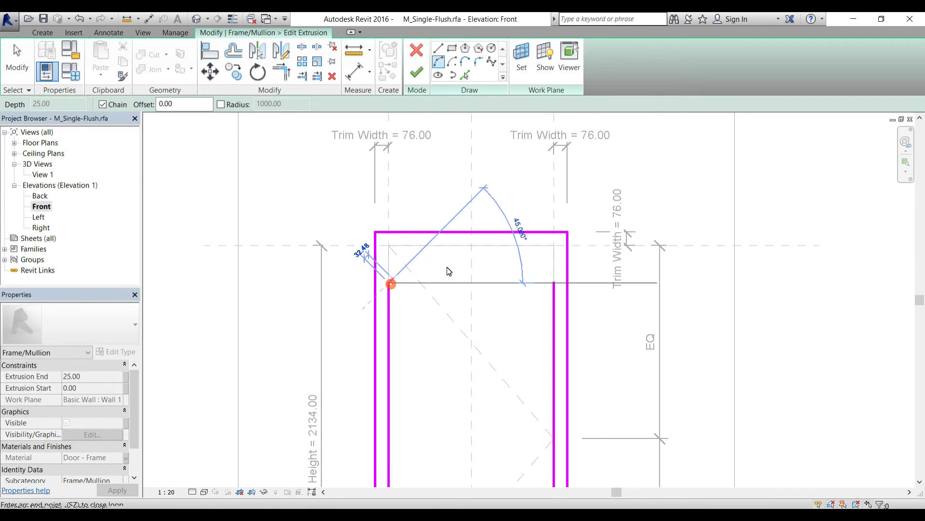
click(554, 284)
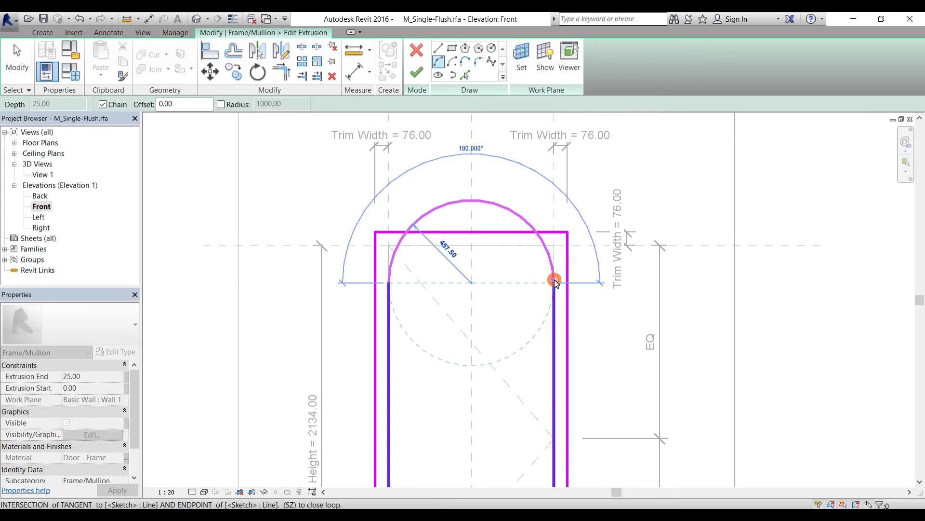
click(482, 265)
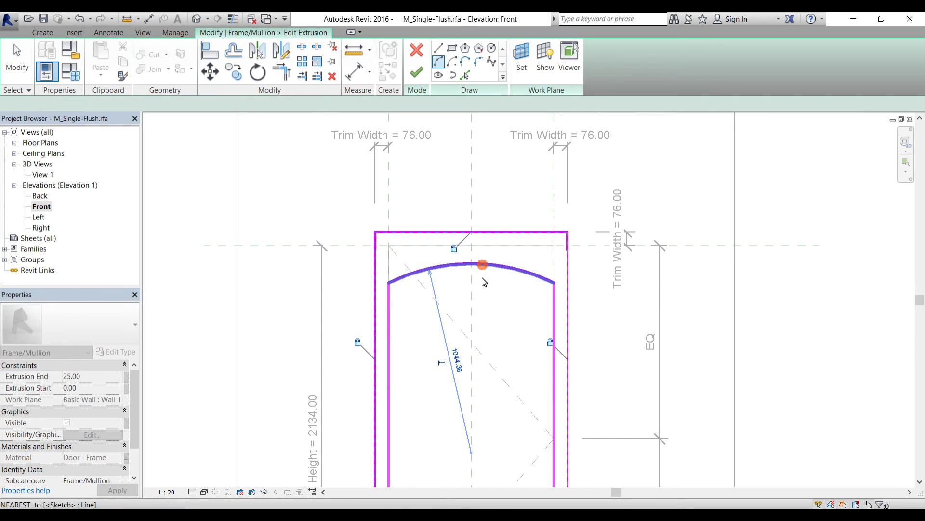
click(414, 78)
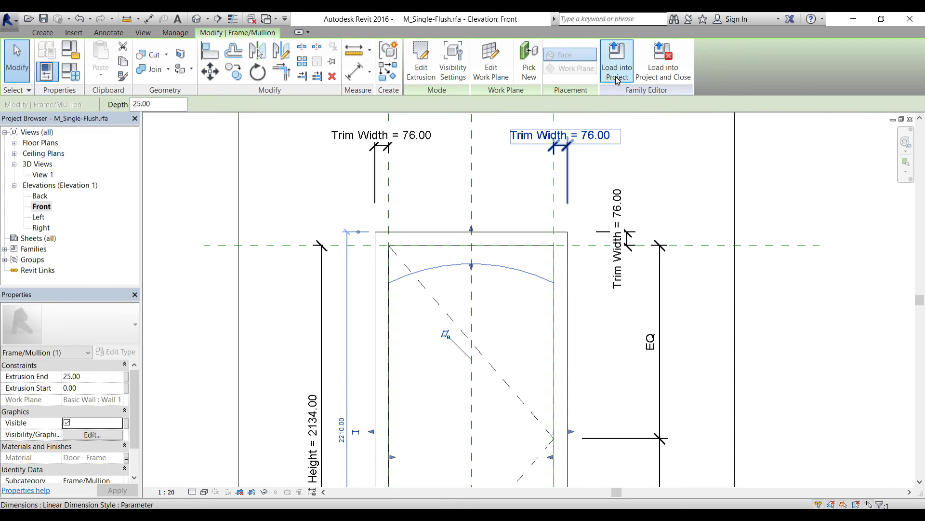
- Load the door family into Project3, overwriting the old version, and orbit to inspect the arched doors
click(617, 61)
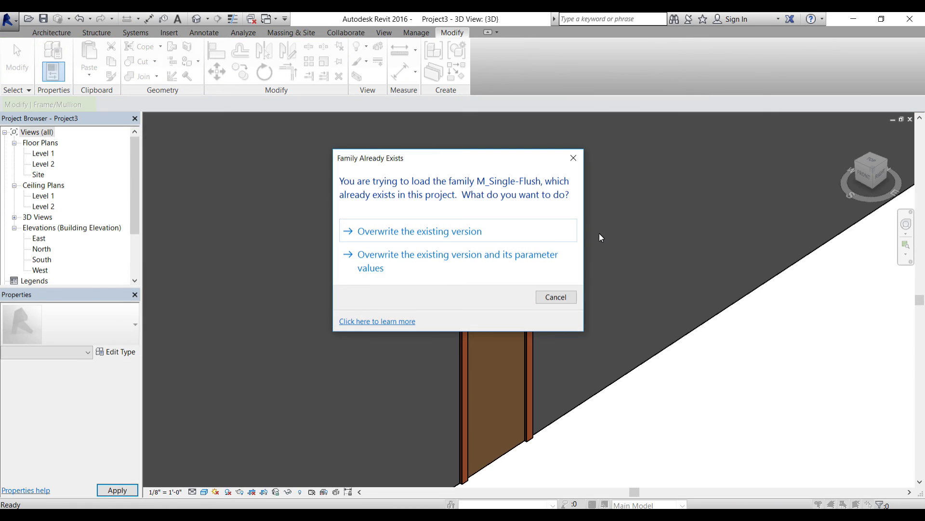
click(478, 231)
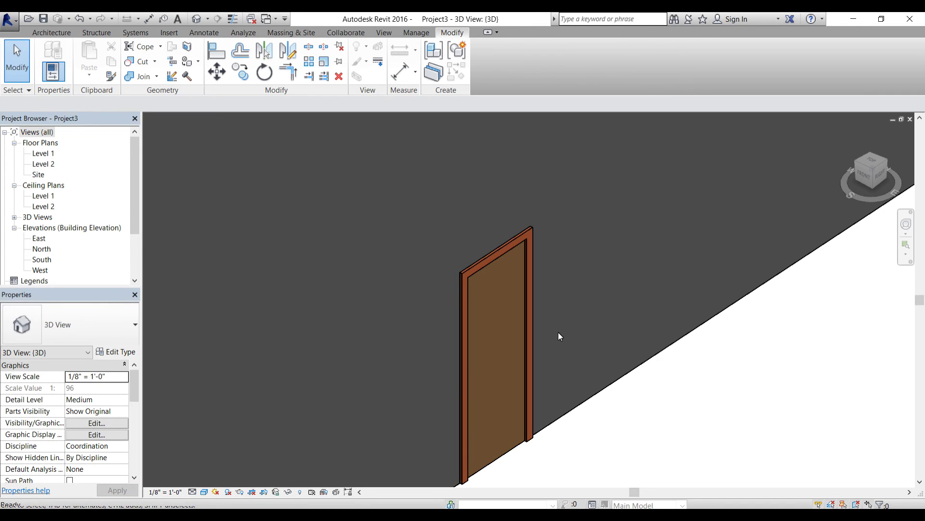
scroll(486, 247, up, 3)
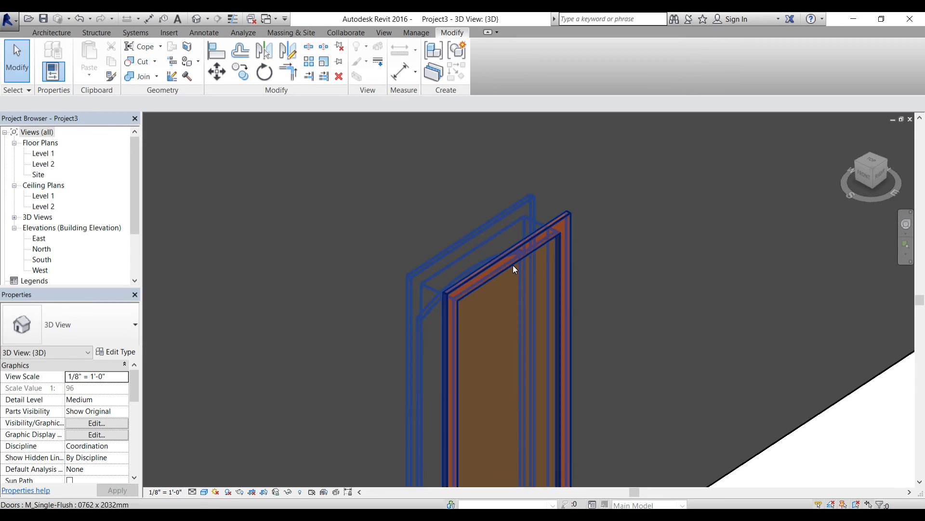
shift+middle_drag(504, 271, 682, 440)
shift+middle_drag(551, 306, 763, 368)
scroll(690, 361, up, 6)
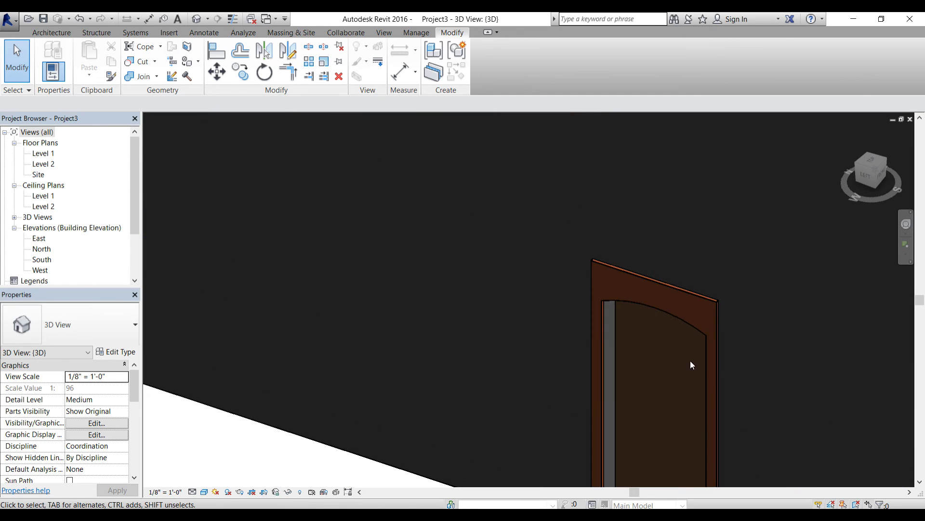
scroll(655, 373, down, 6)
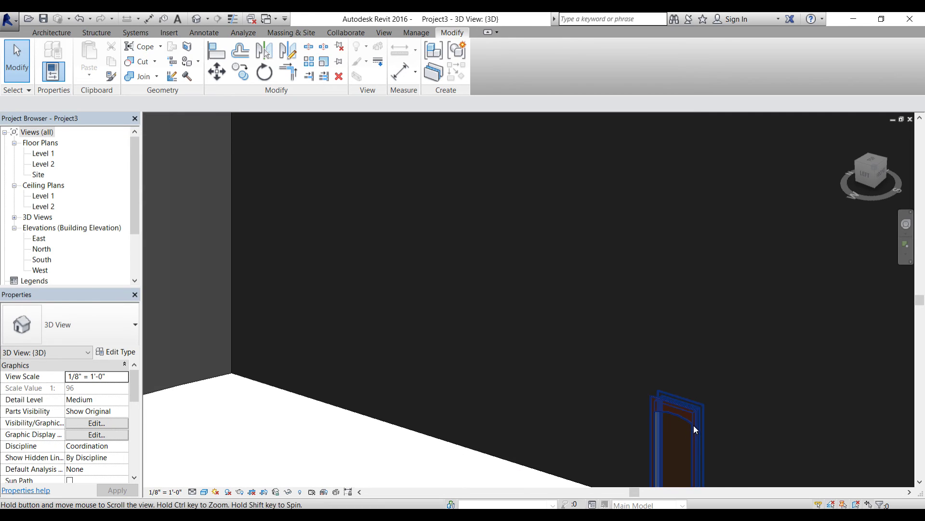
scroll(632, 337, up, 5)
scroll(629, 332, up, 3)
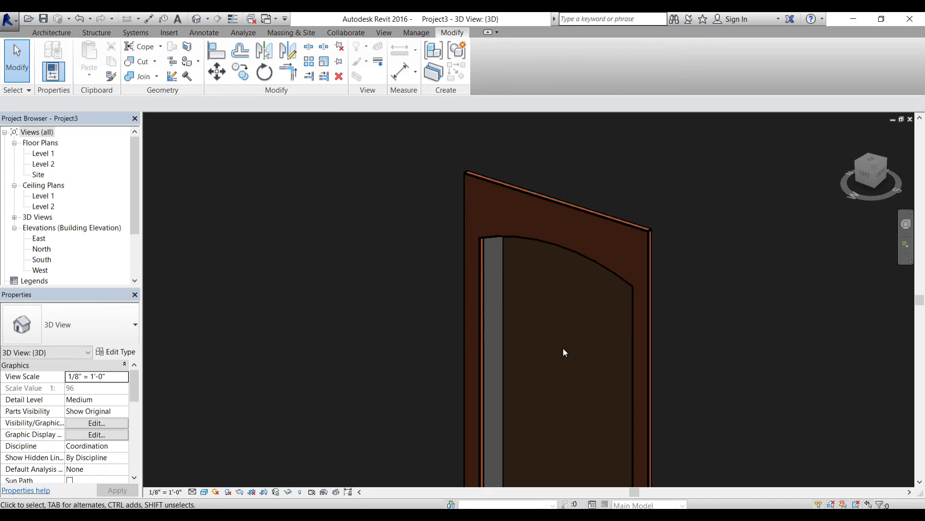
scroll(563, 324, down, 10)
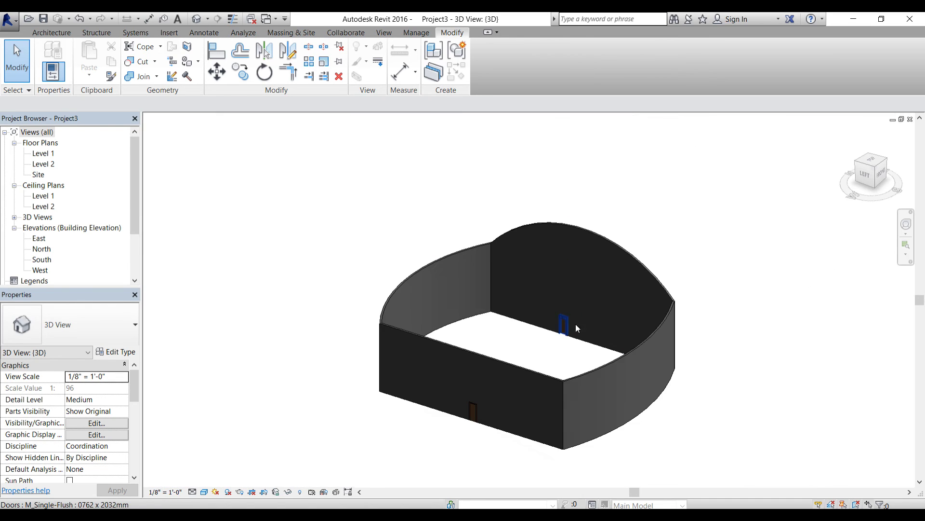
shift+middle_drag(640, 371, 406, 390)
click(16, 73)
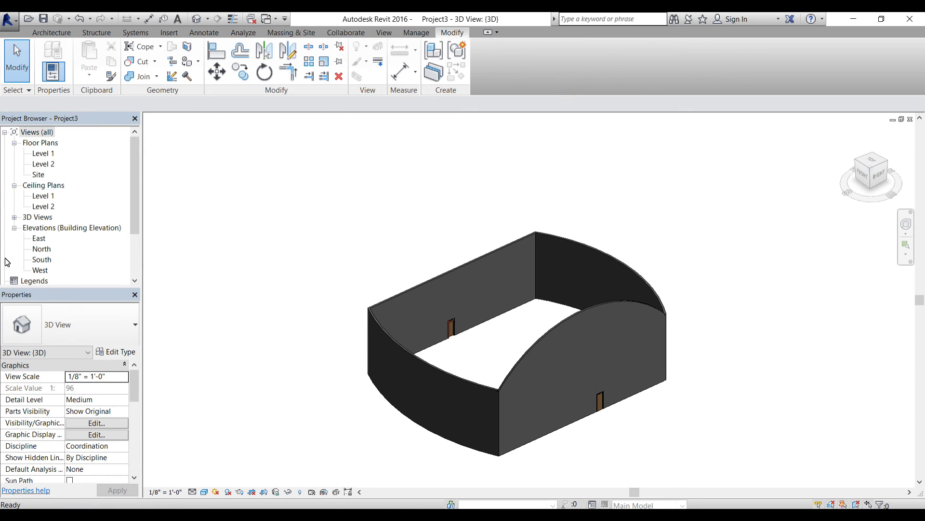
scroll(65, 219, down, 1)
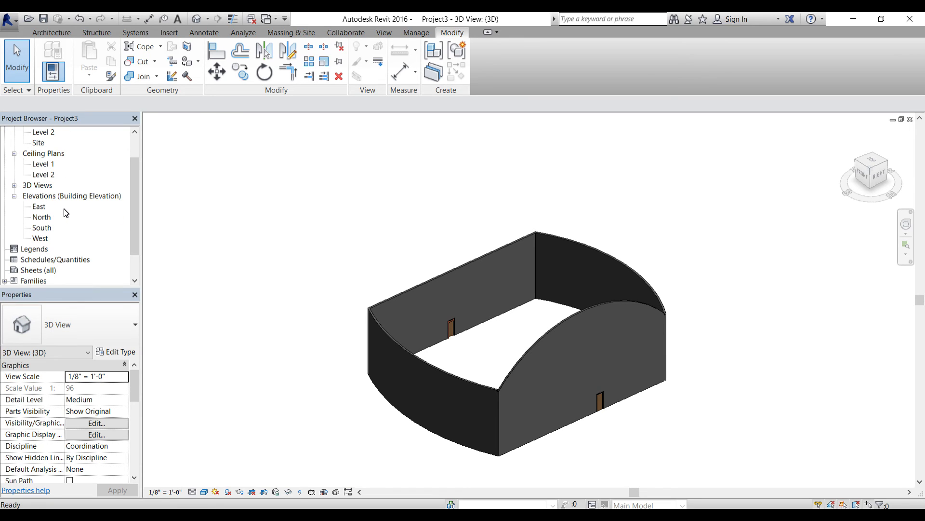
mouse_move(131, 187)
mouse_down()
mouse_move(136, 152)
mouse_move(134, 188)
mouse_up()
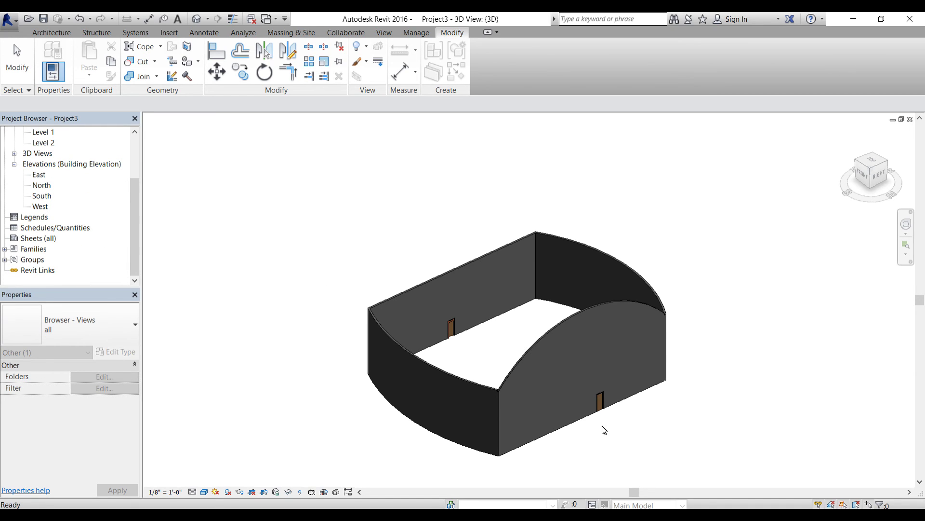
scroll(593, 417, up, 6)
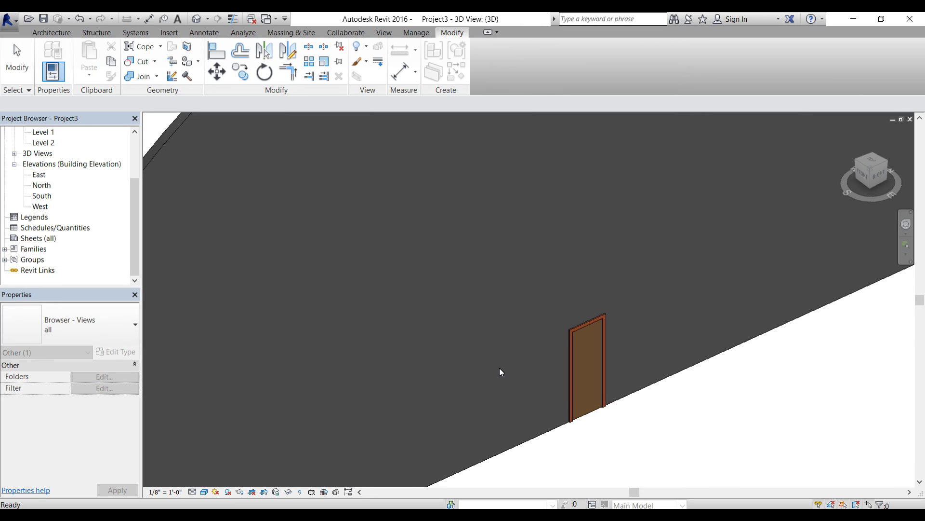
scroll(415, 283, down, 10)
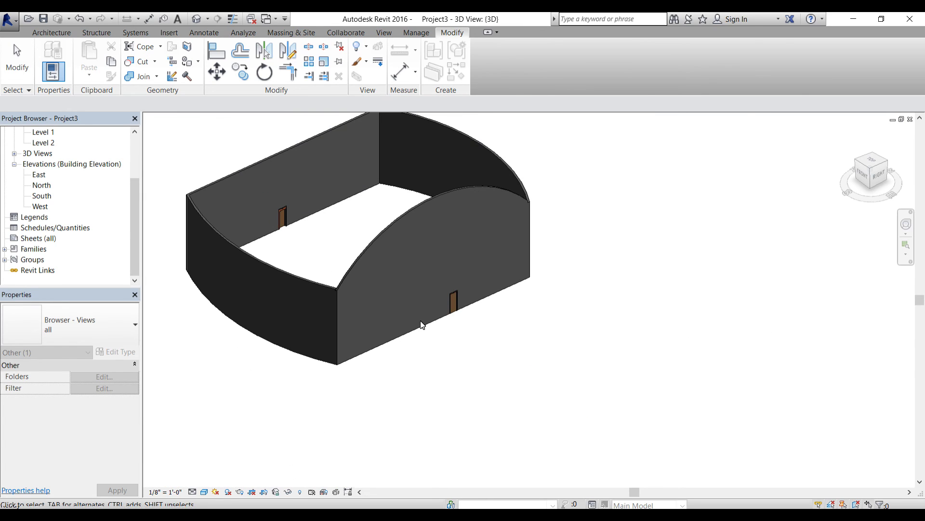
middle_drag(464, 360, 625, 397)
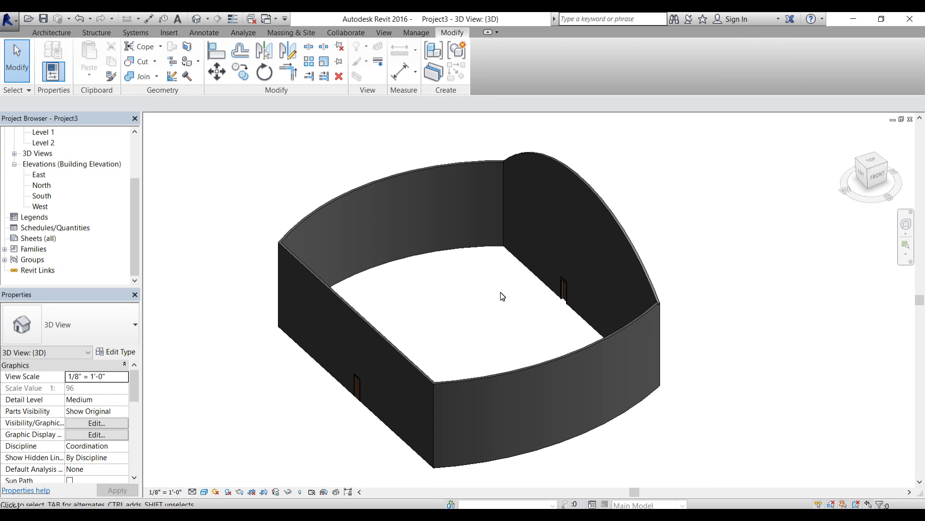
shift+middle_drag(557, 341, 440, 361)
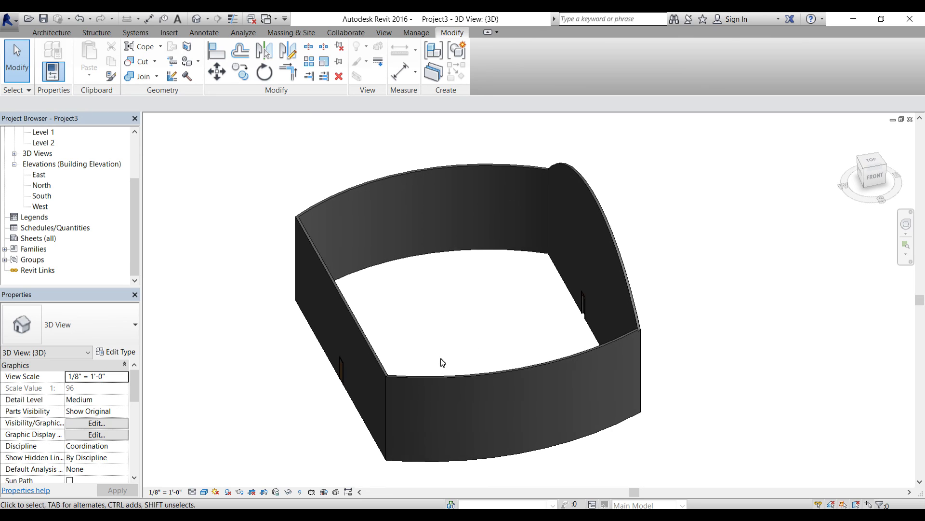
- Put the straight left wall into Edit Profile mode and look over the sketch Draw tools
click(378, 360)
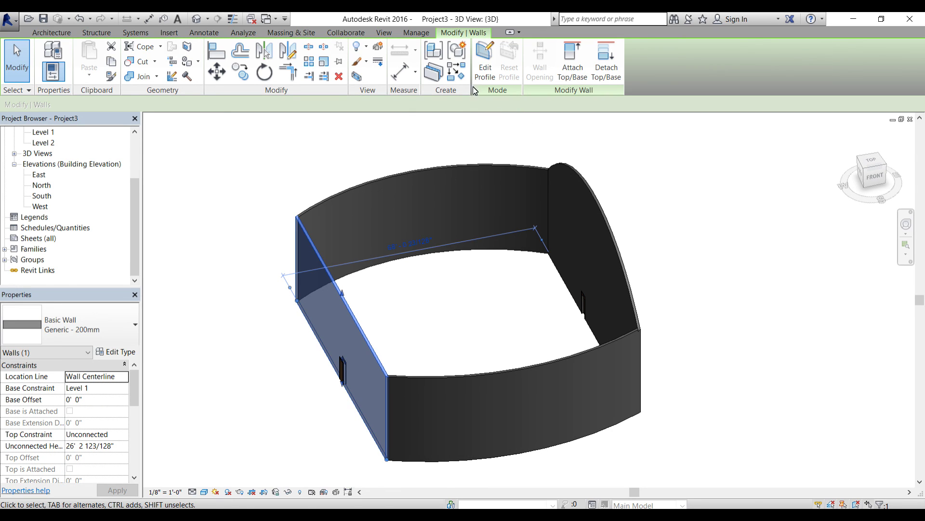
click(485, 60)
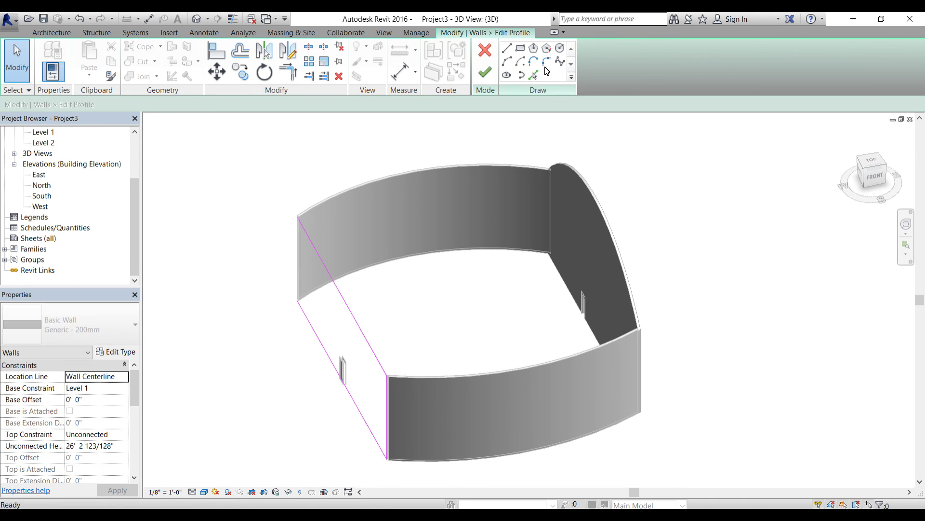
click(572, 76)
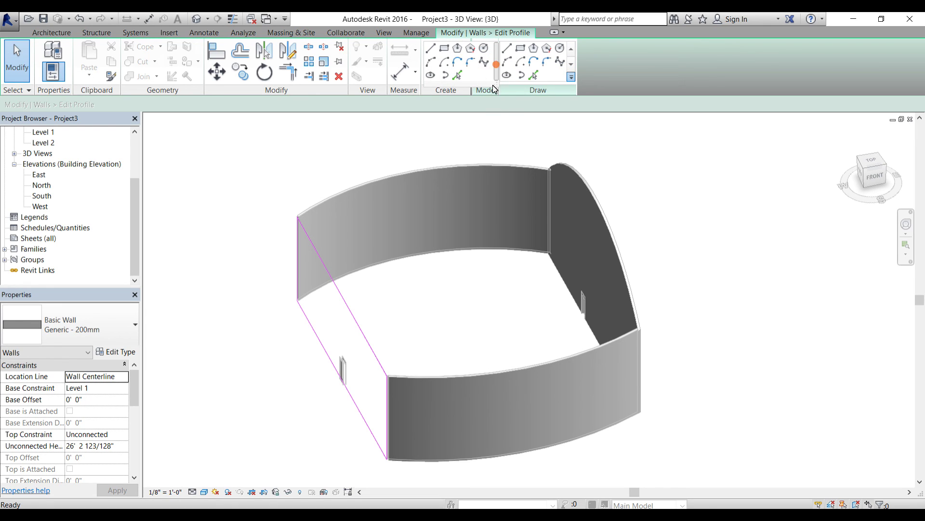
drag(495, 83, 496, 125)
click(655, 76)
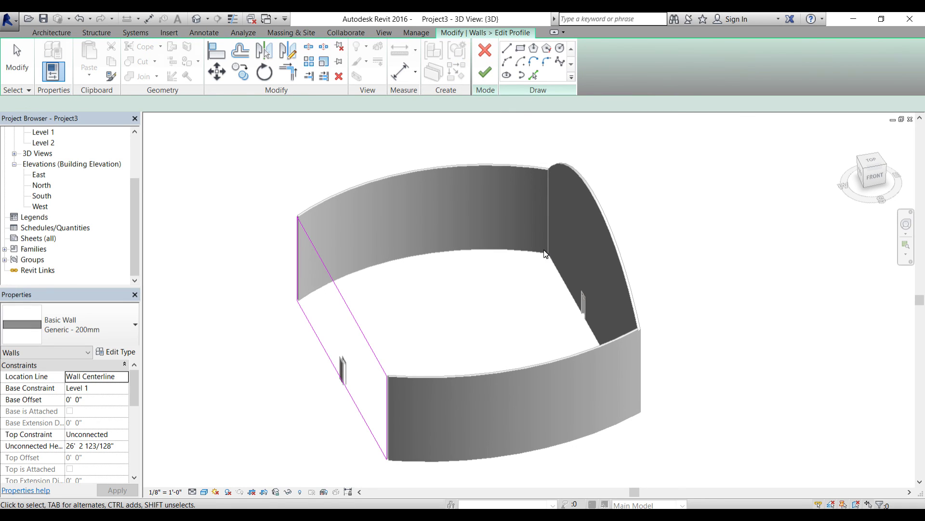
key(Escape)
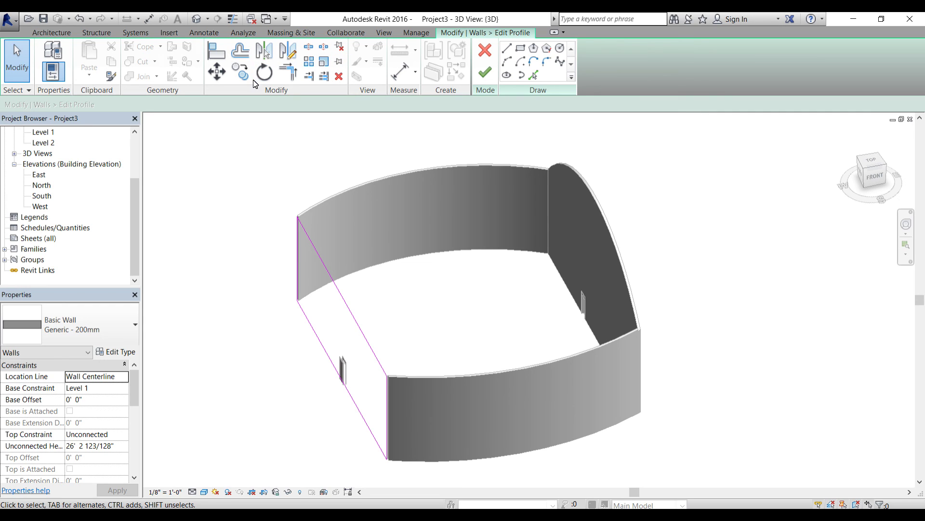
- Orbit to view the wall from the left and select the top line of its profile sketch
click(136, 32)
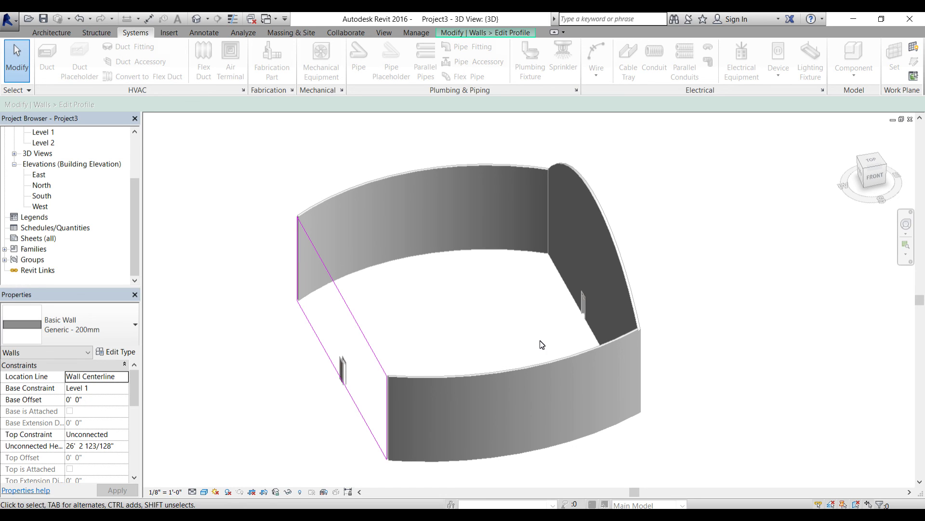
shift+middle_drag(481, 347, 567, 308)
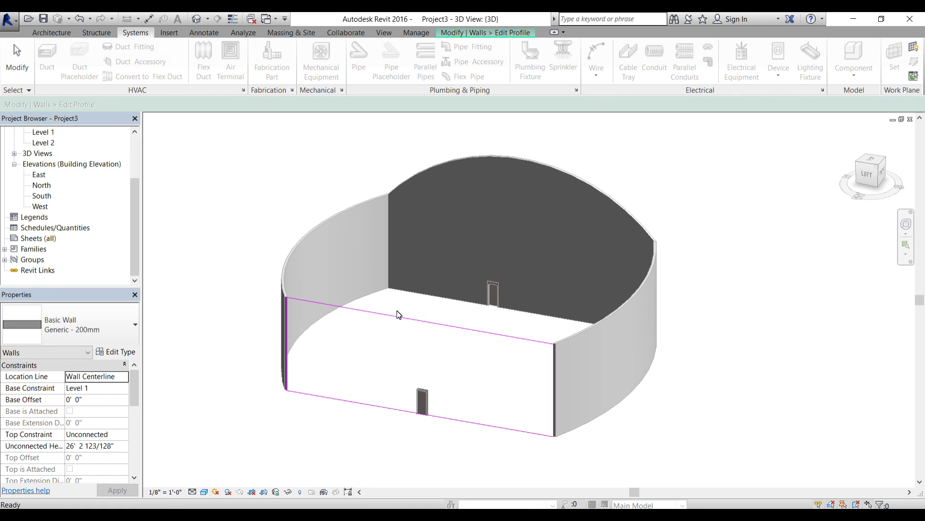
click(355, 308)
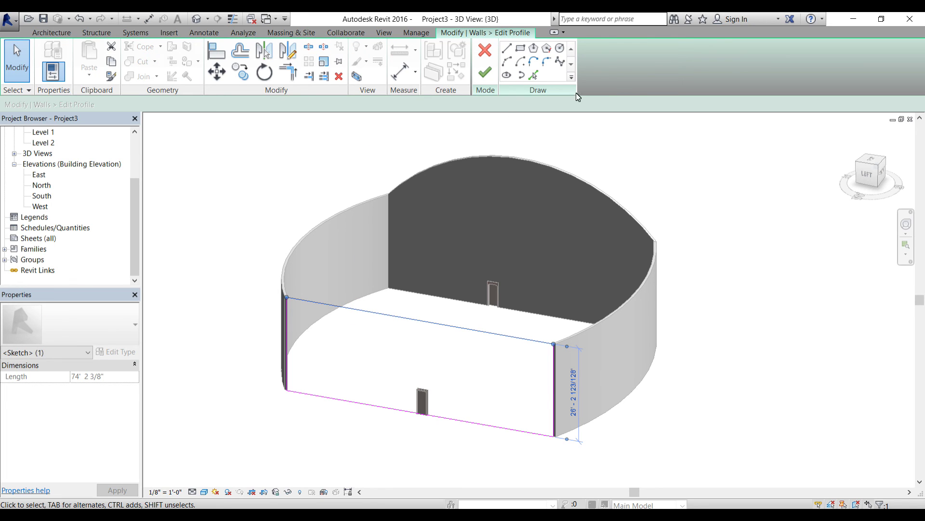
click(646, 80)
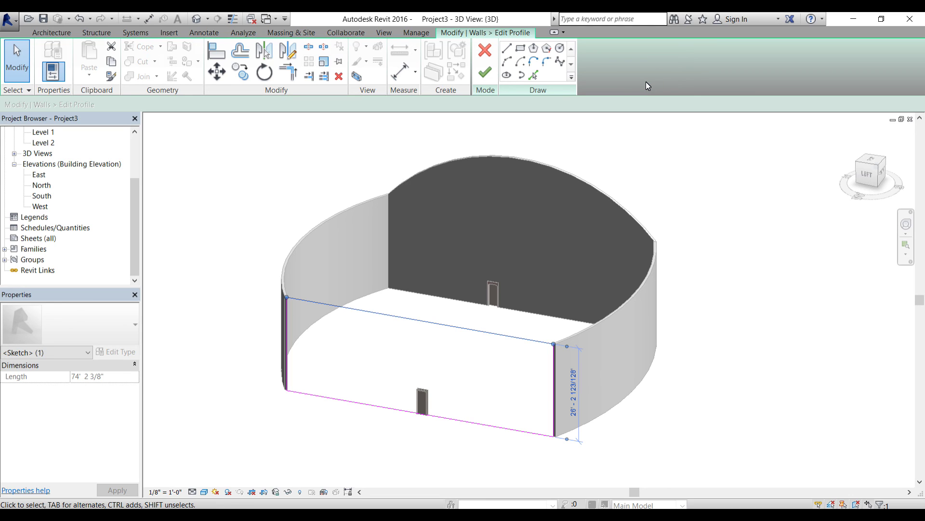